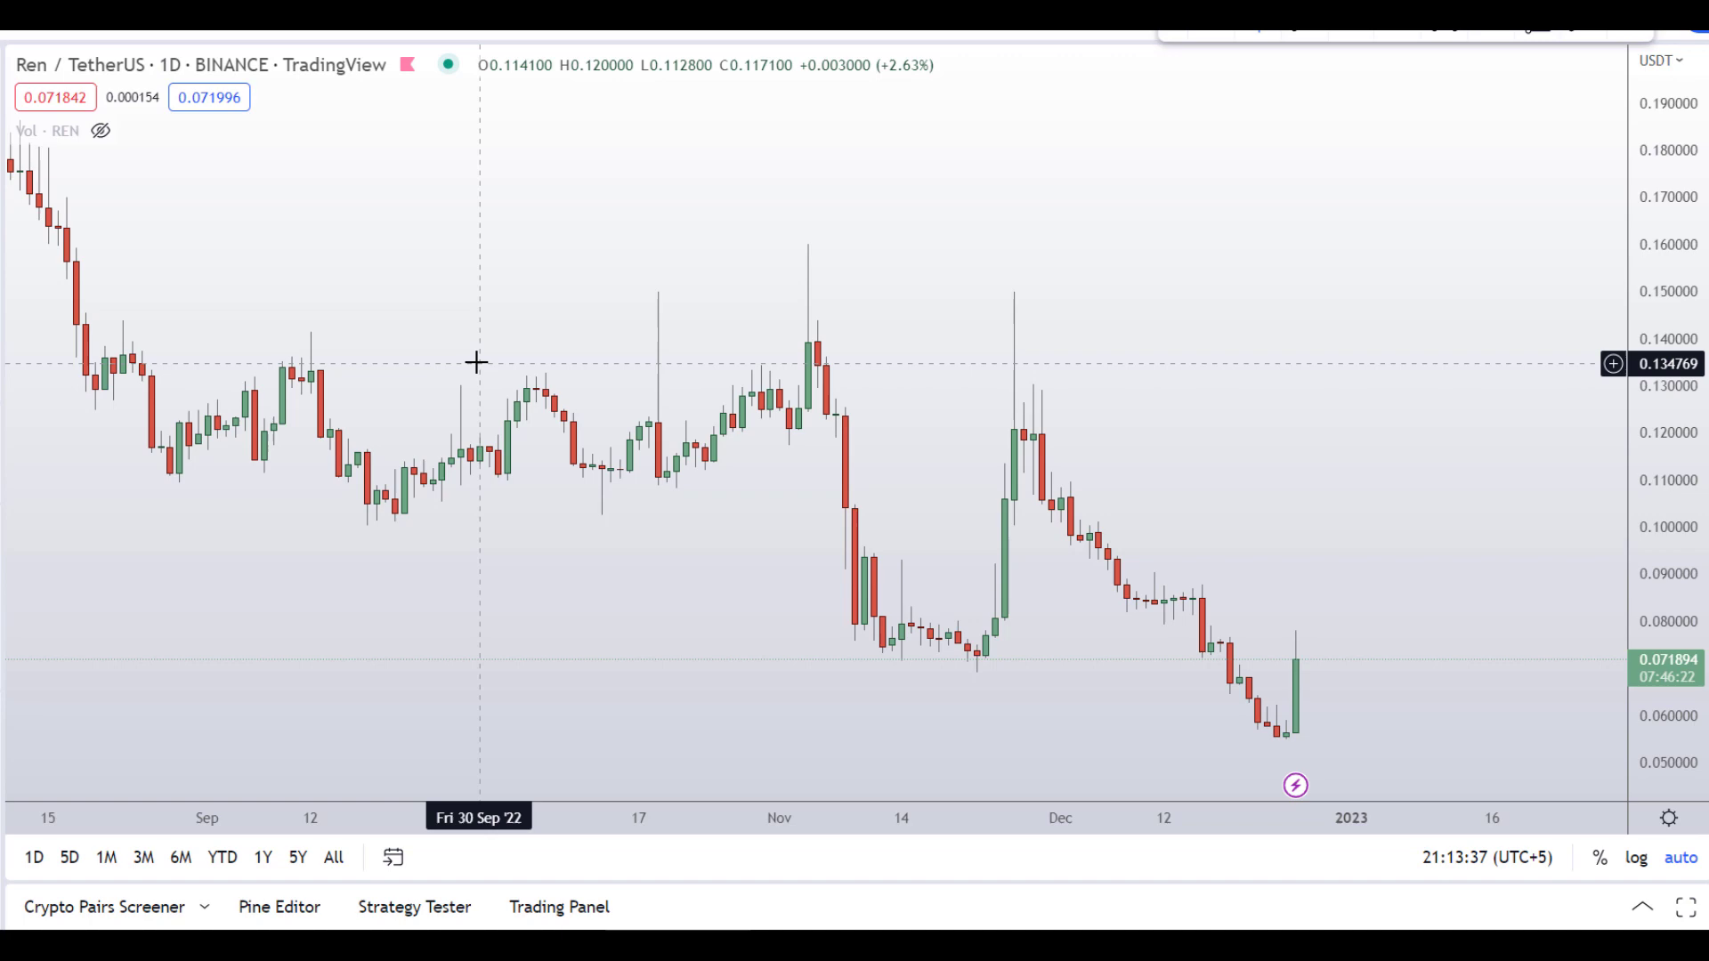
Step: Examine the REN/USDT daily price history, from the recent December 2022 candles back to the start of the data
scroll(477, 362, up, 2)
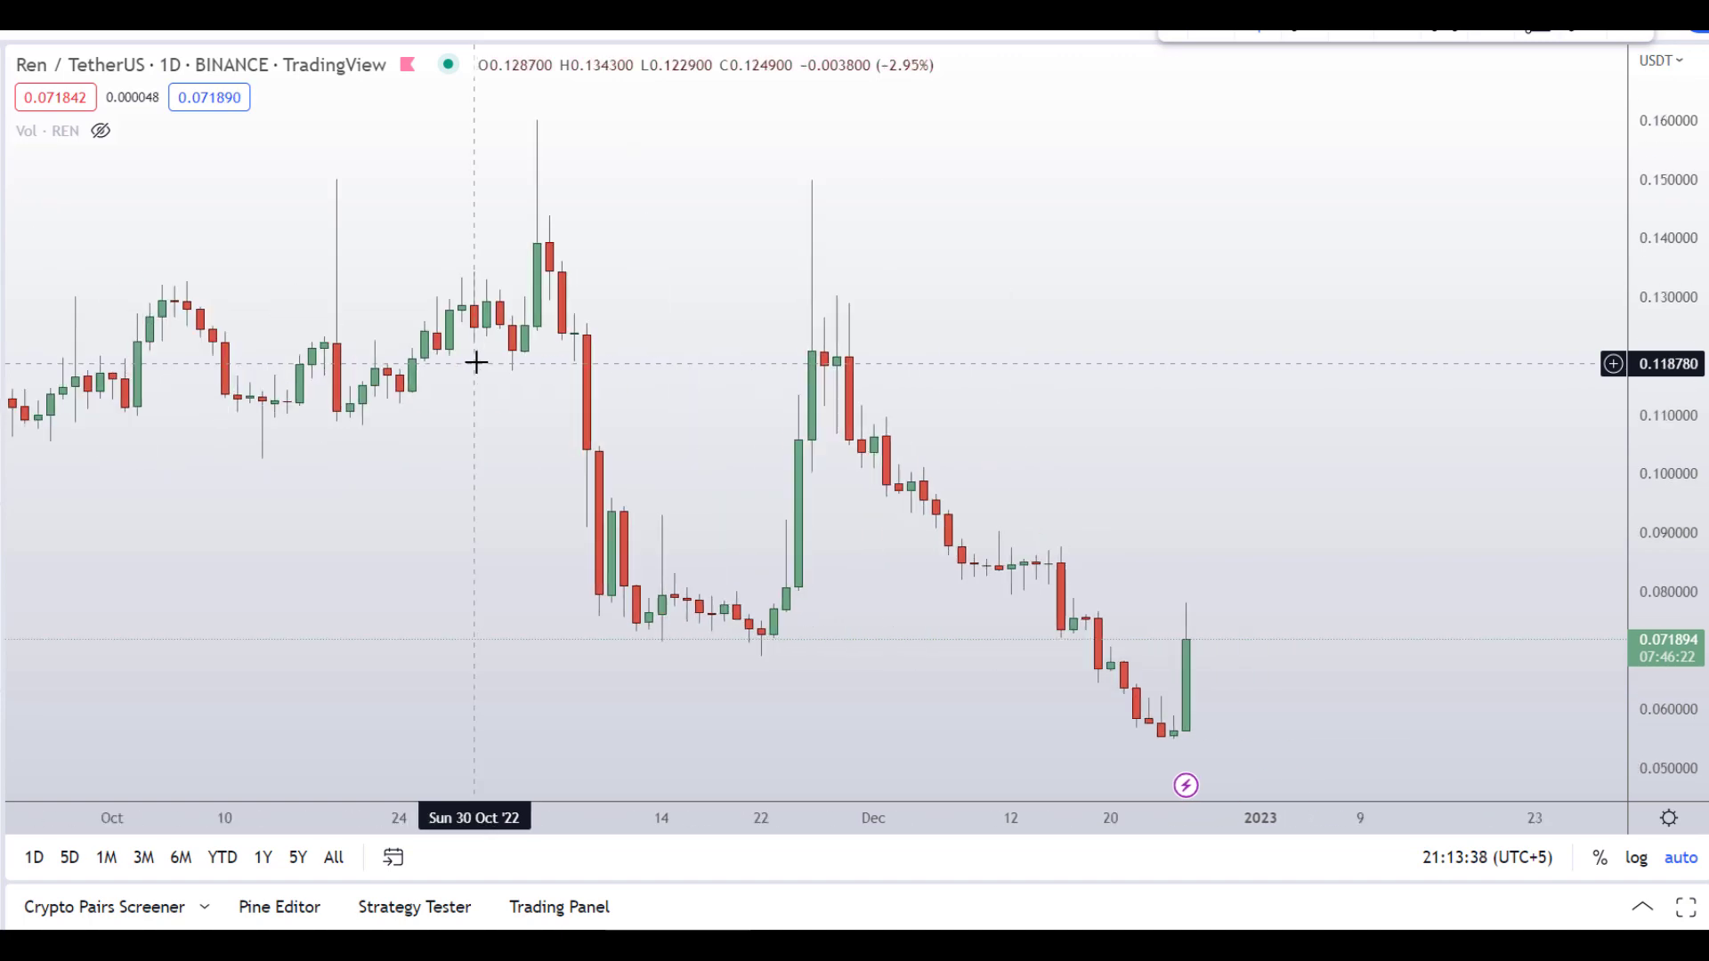
scroll(476, 361, down, 5)
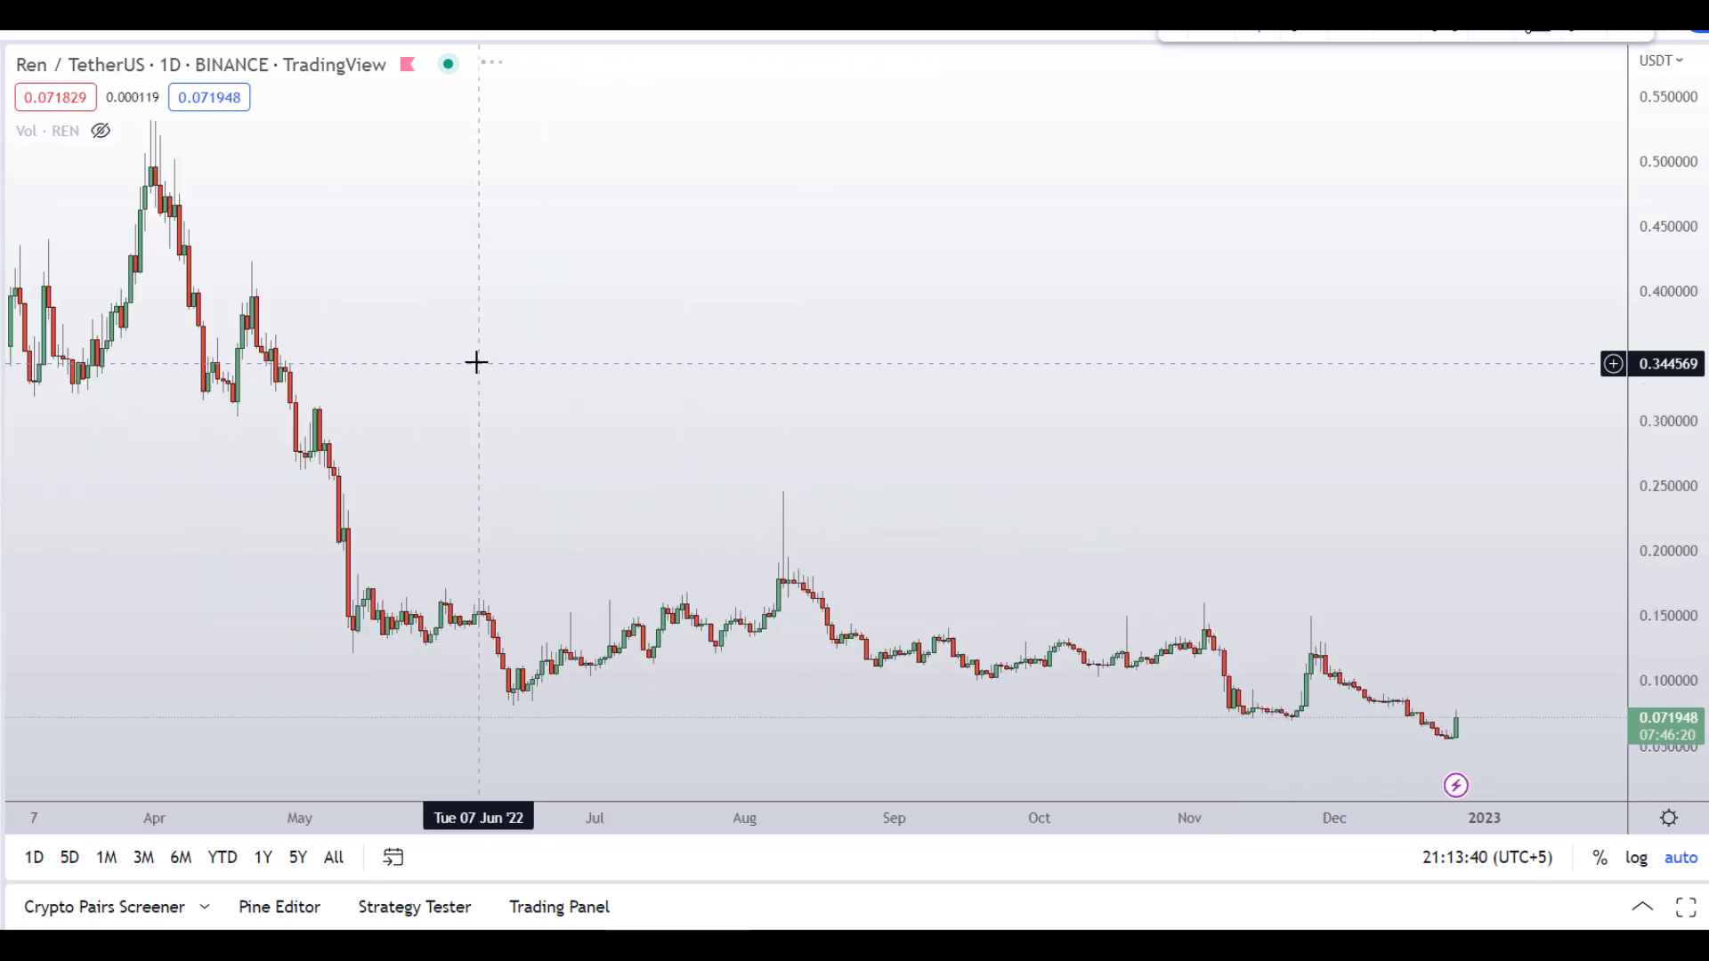
scroll(477, 362, up, 3)
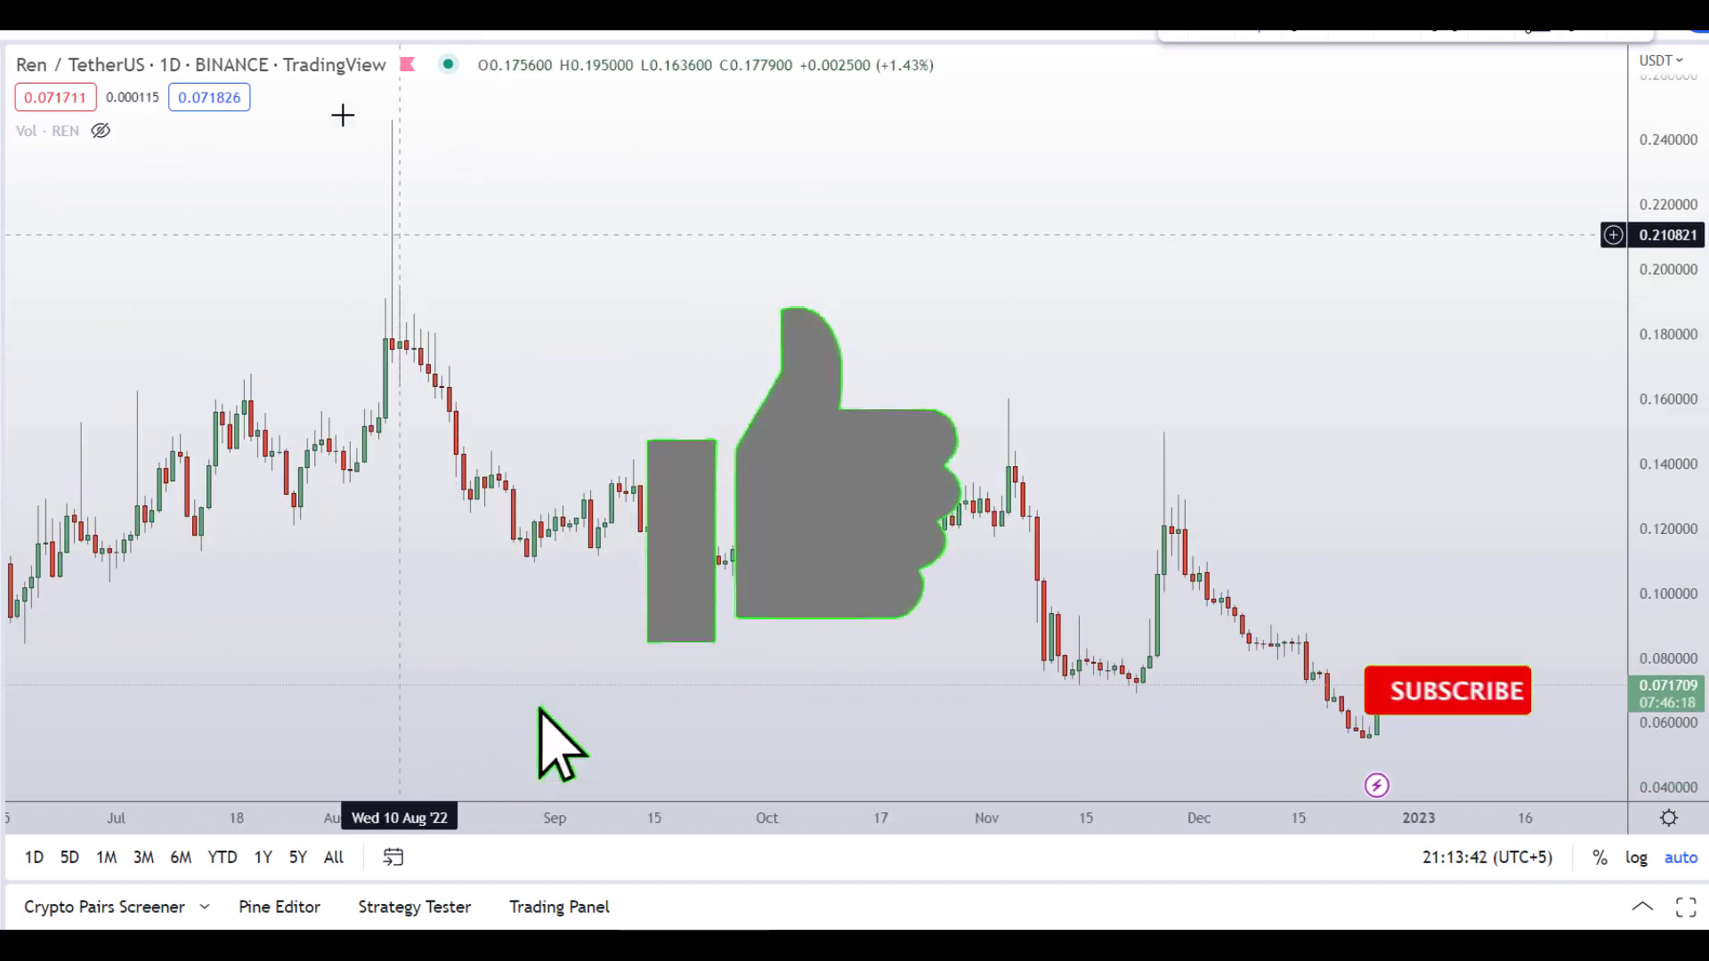
scroll(517, 254, down, 2)
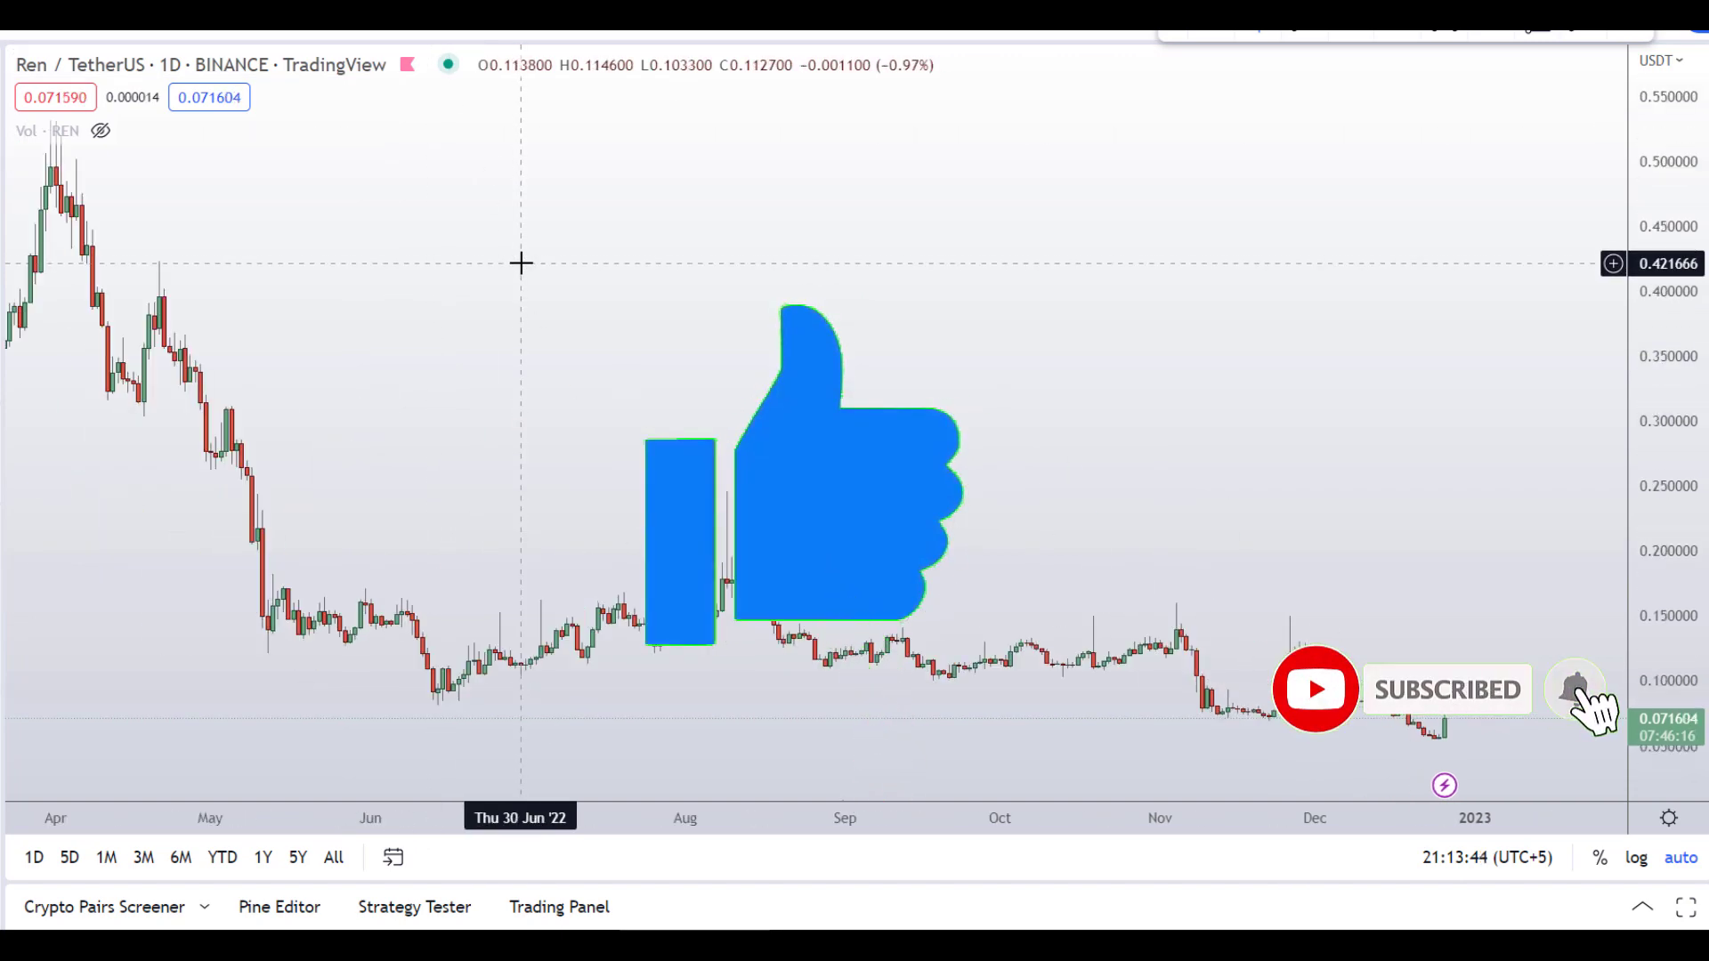
scroll(521, 263, down, 5)
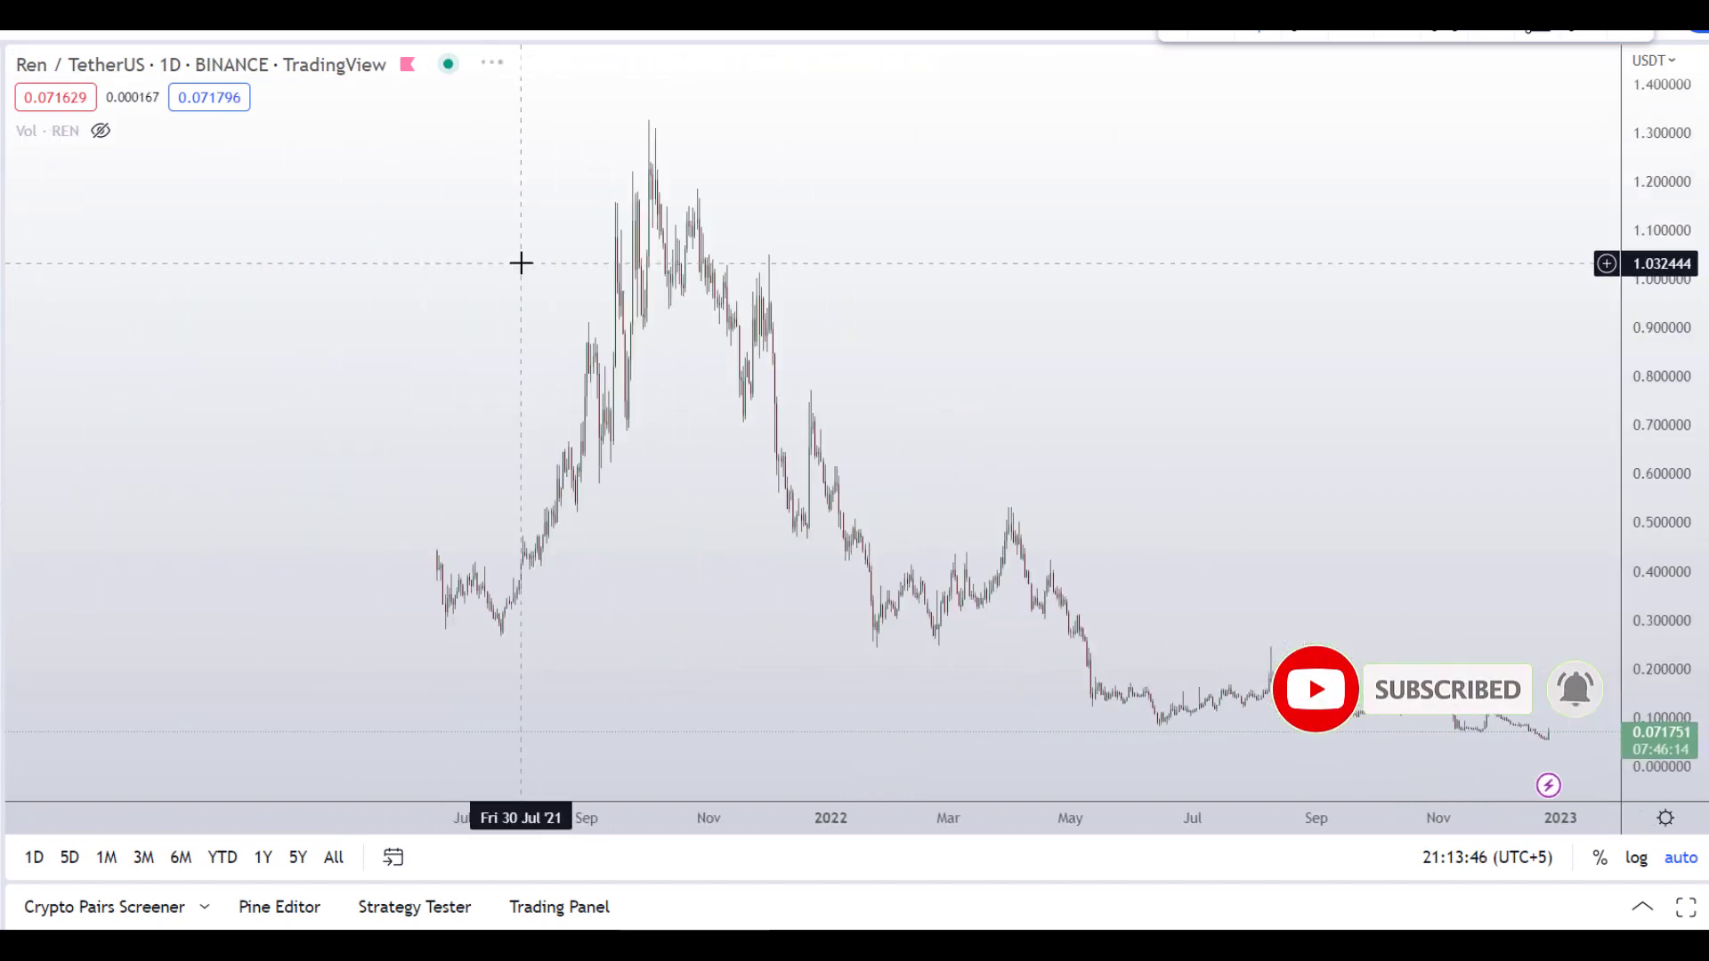
scroll(521, 263, down, 5)
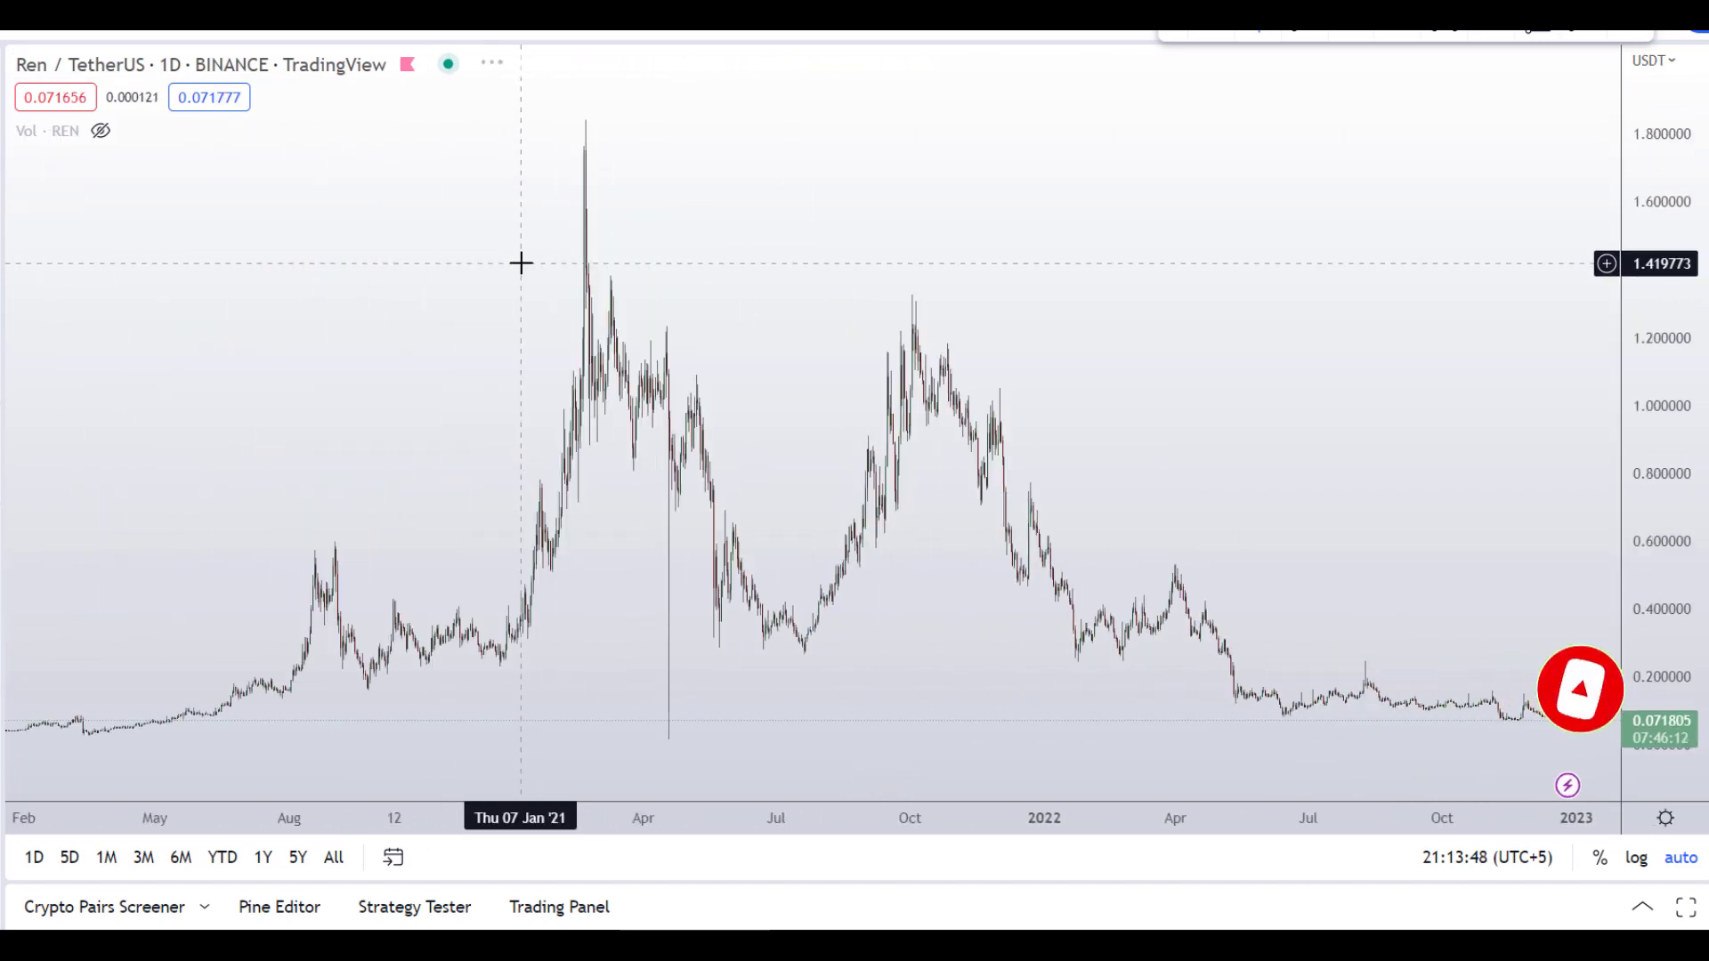
scroll(521, 262, down, 5)
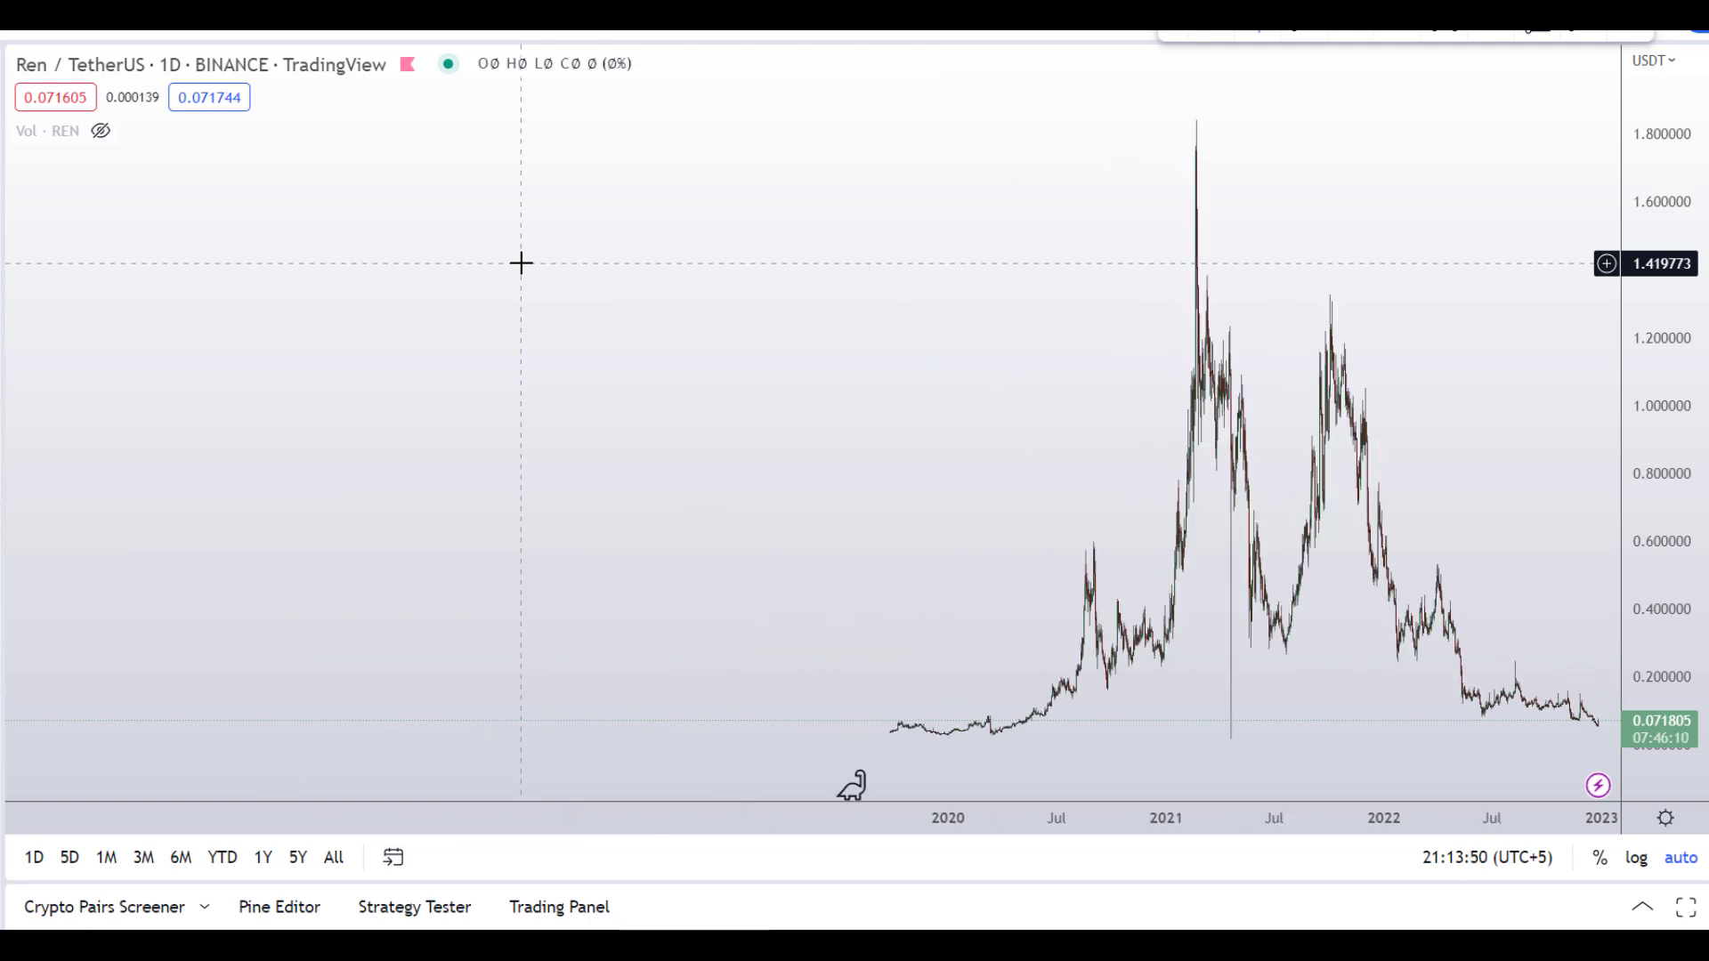
scroll(521, 263, up, 10)
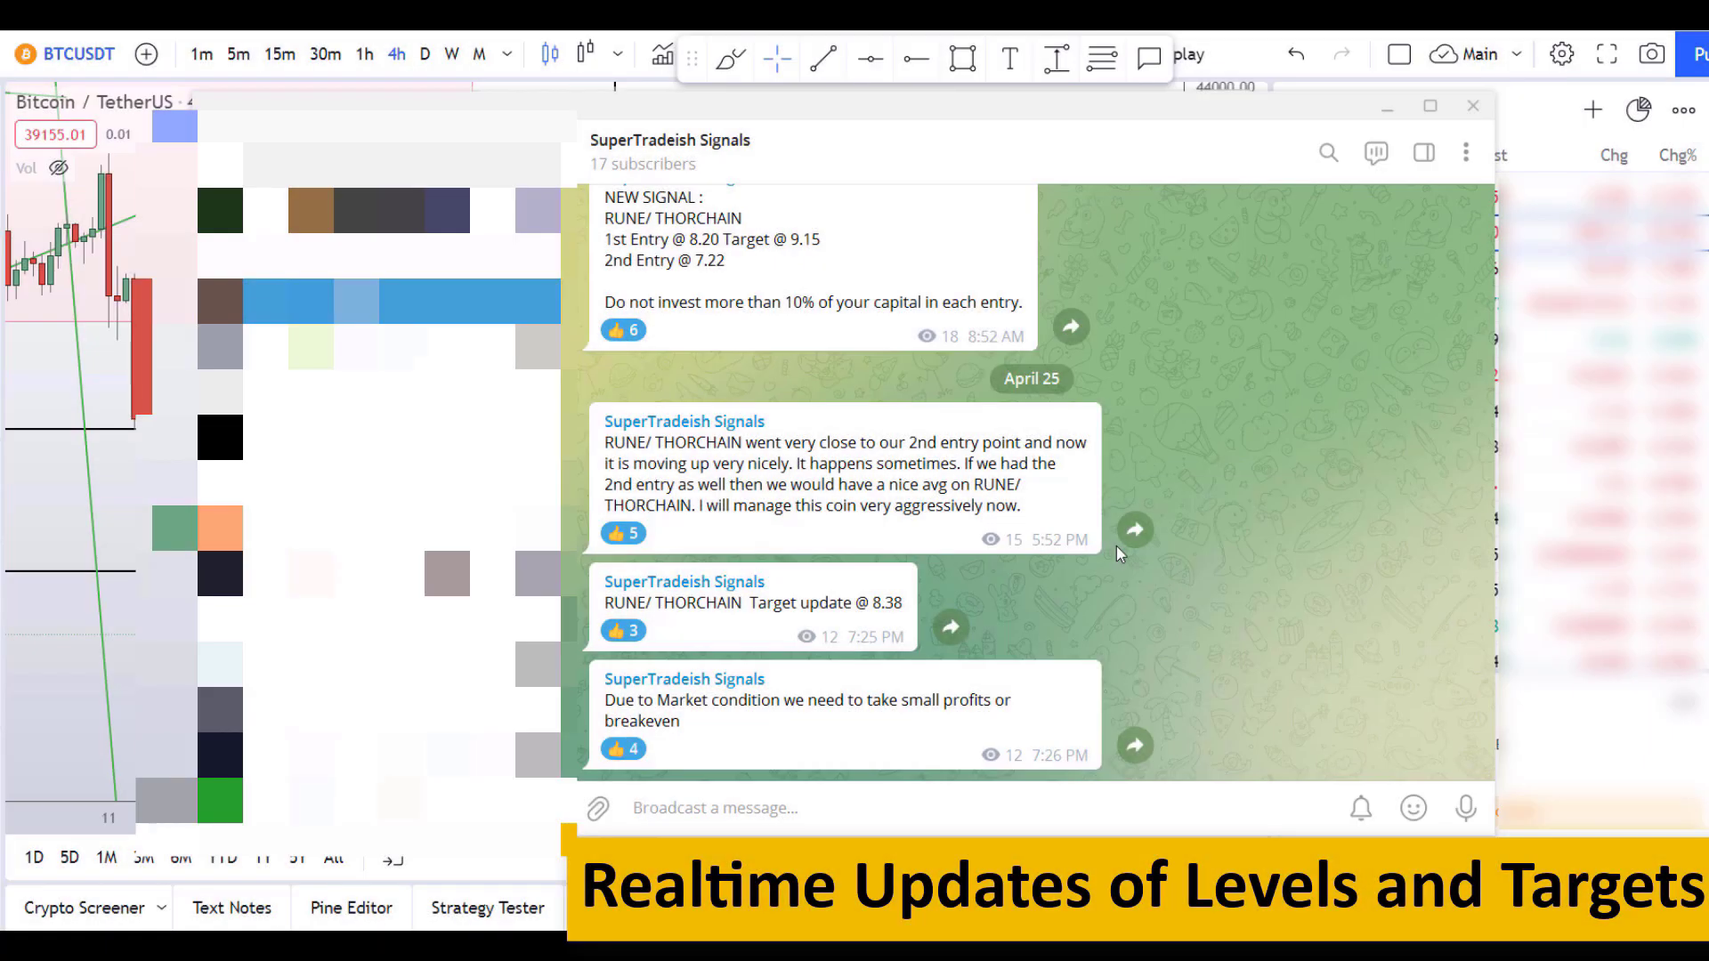
Step: Switch to Telegram and review the April signals and target updates in the SuperTradeish Signals channel
scroll(1117, 548, up, 3)
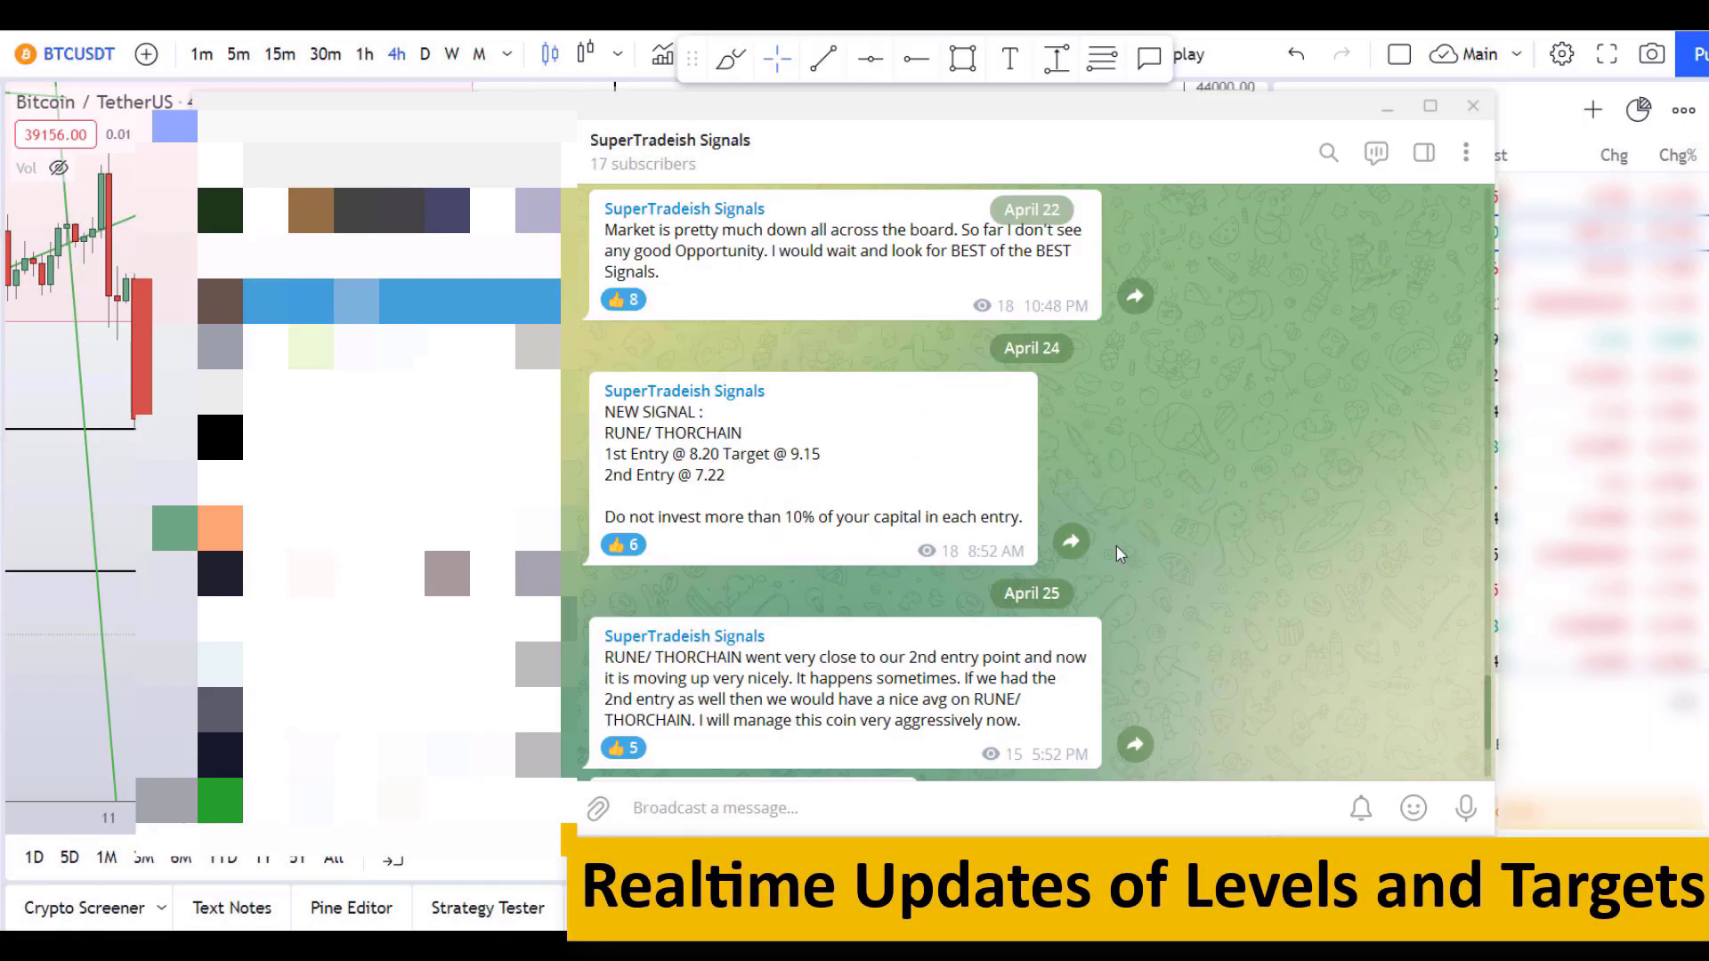
scroll(1119, 554, up, 5)
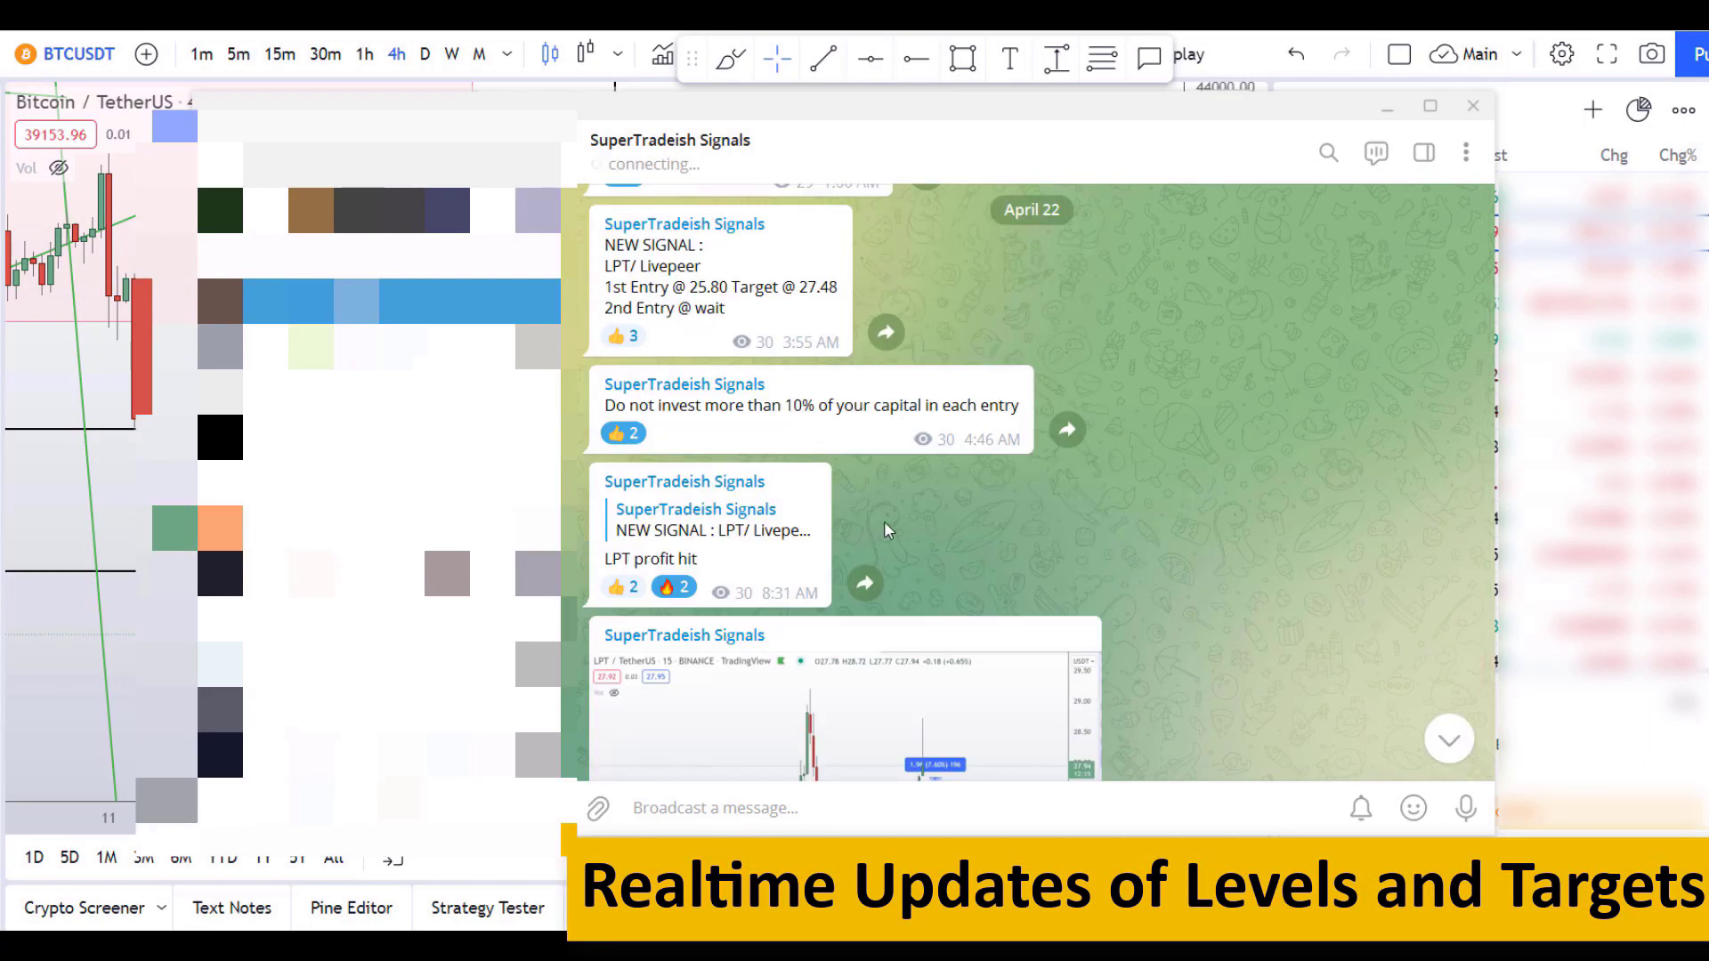
scroll(833, 298, down, 2)
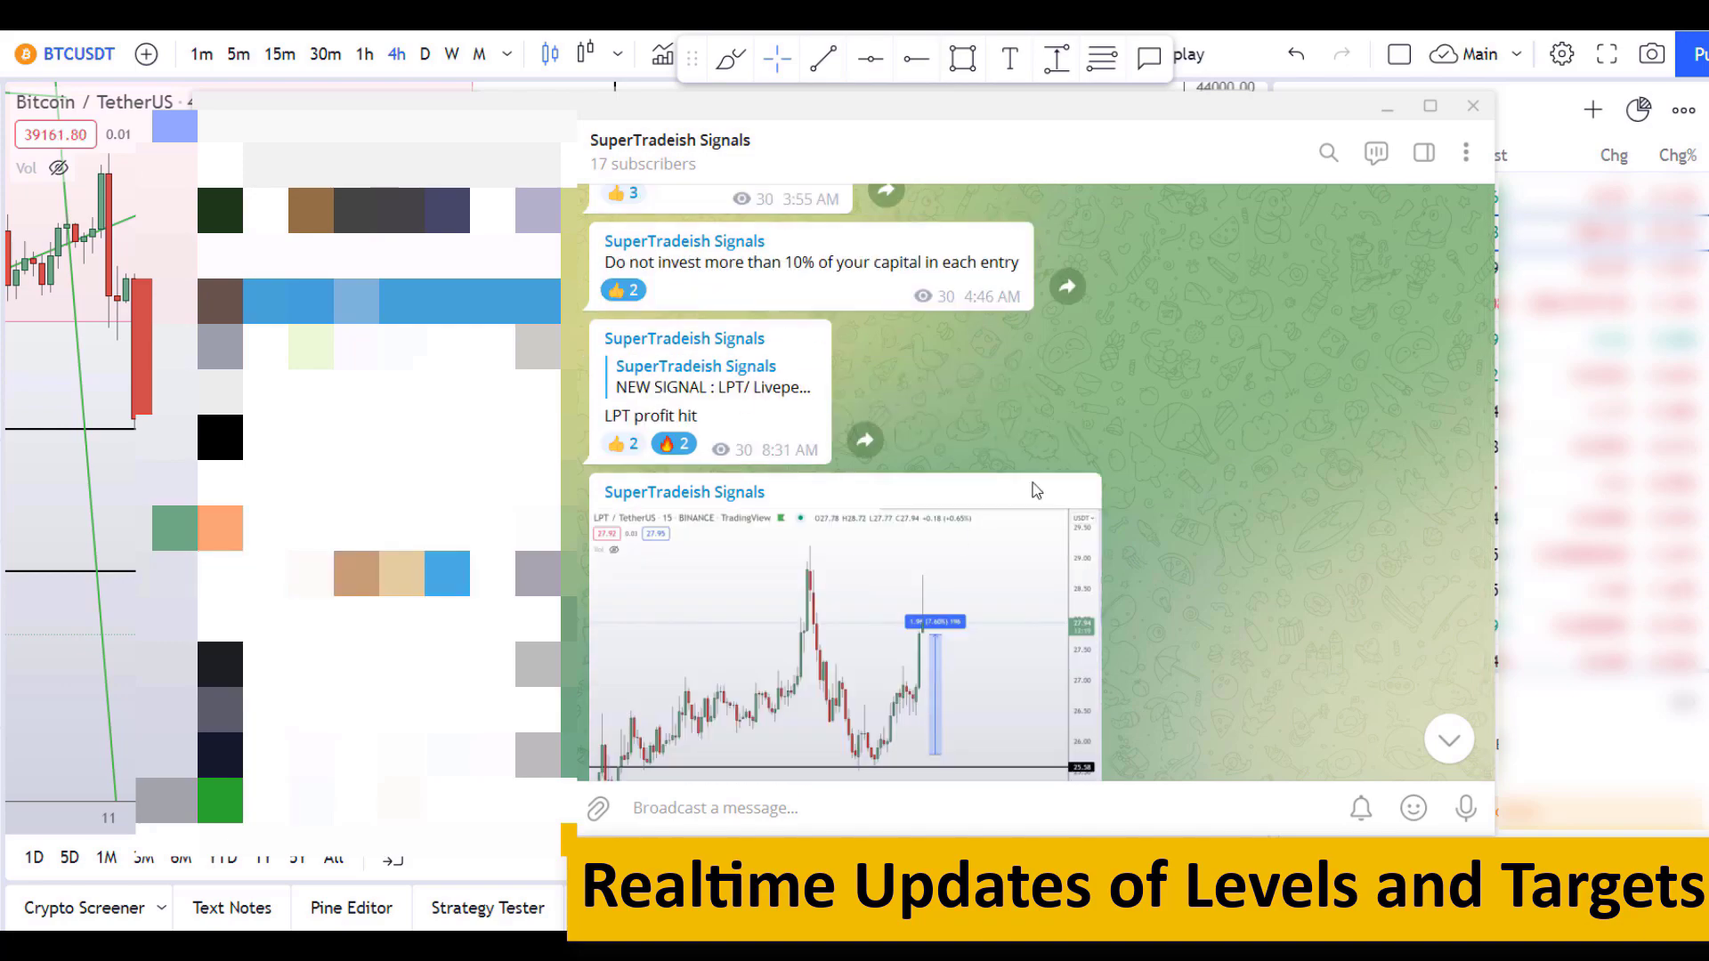
scroll(1035, 489, down, 4)
scroll(1191, 485, down, 8)
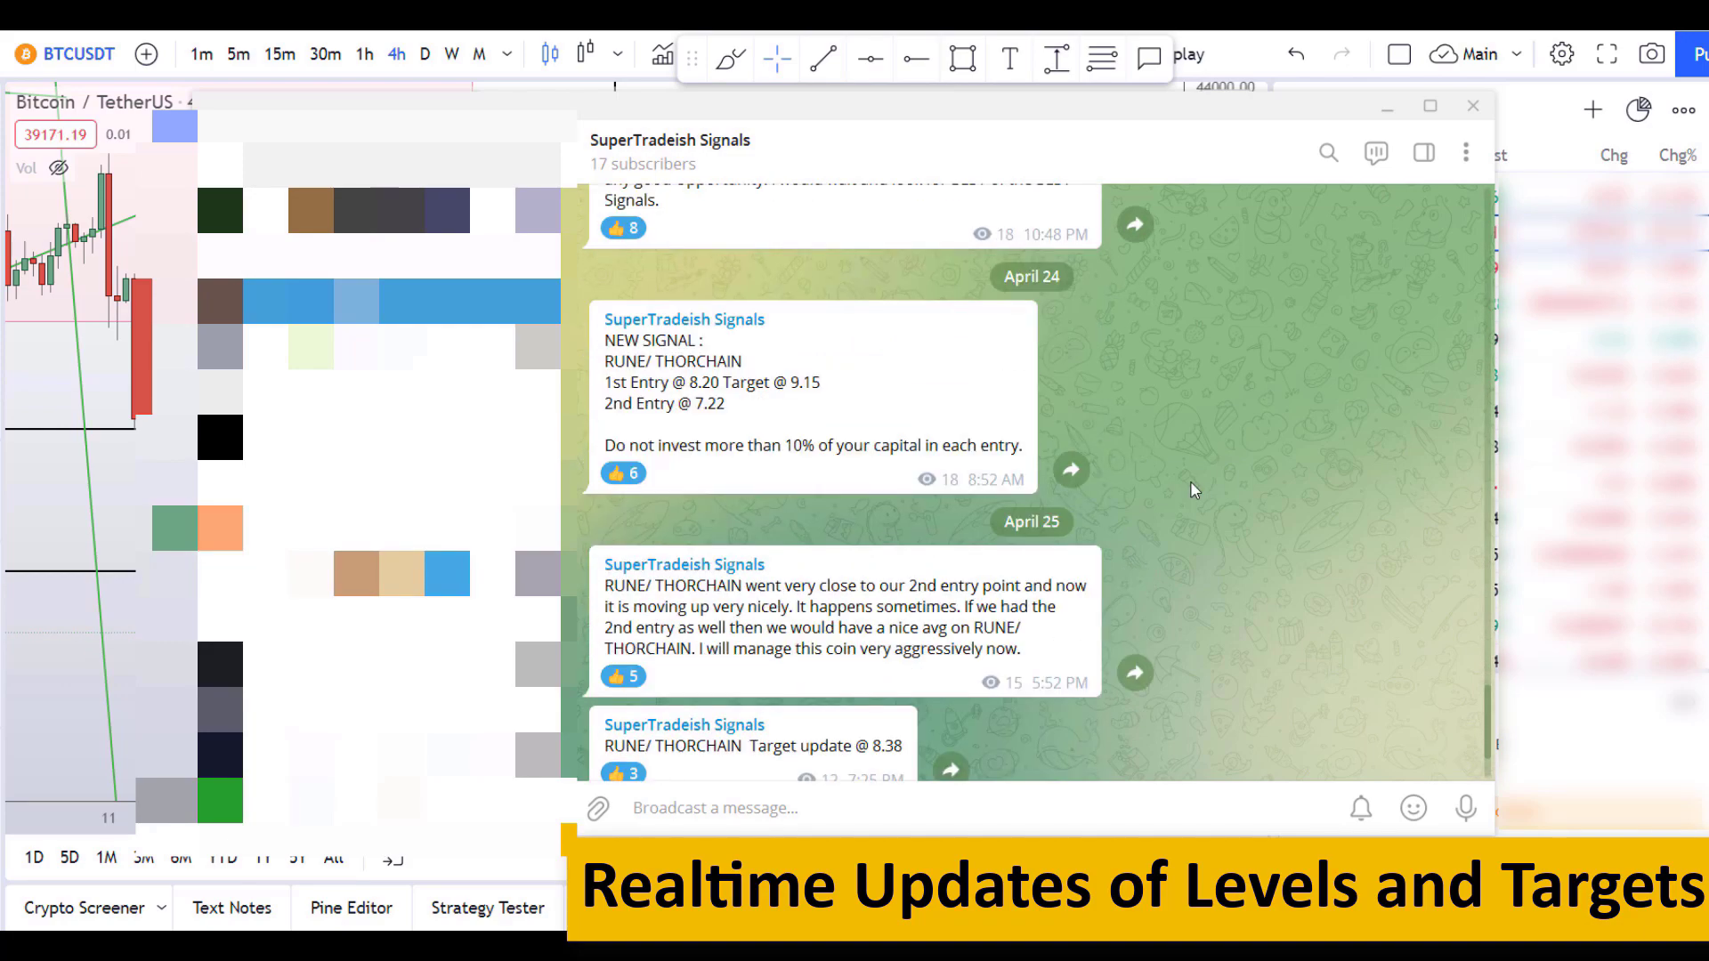
scroll(1193, 488, down, 2)
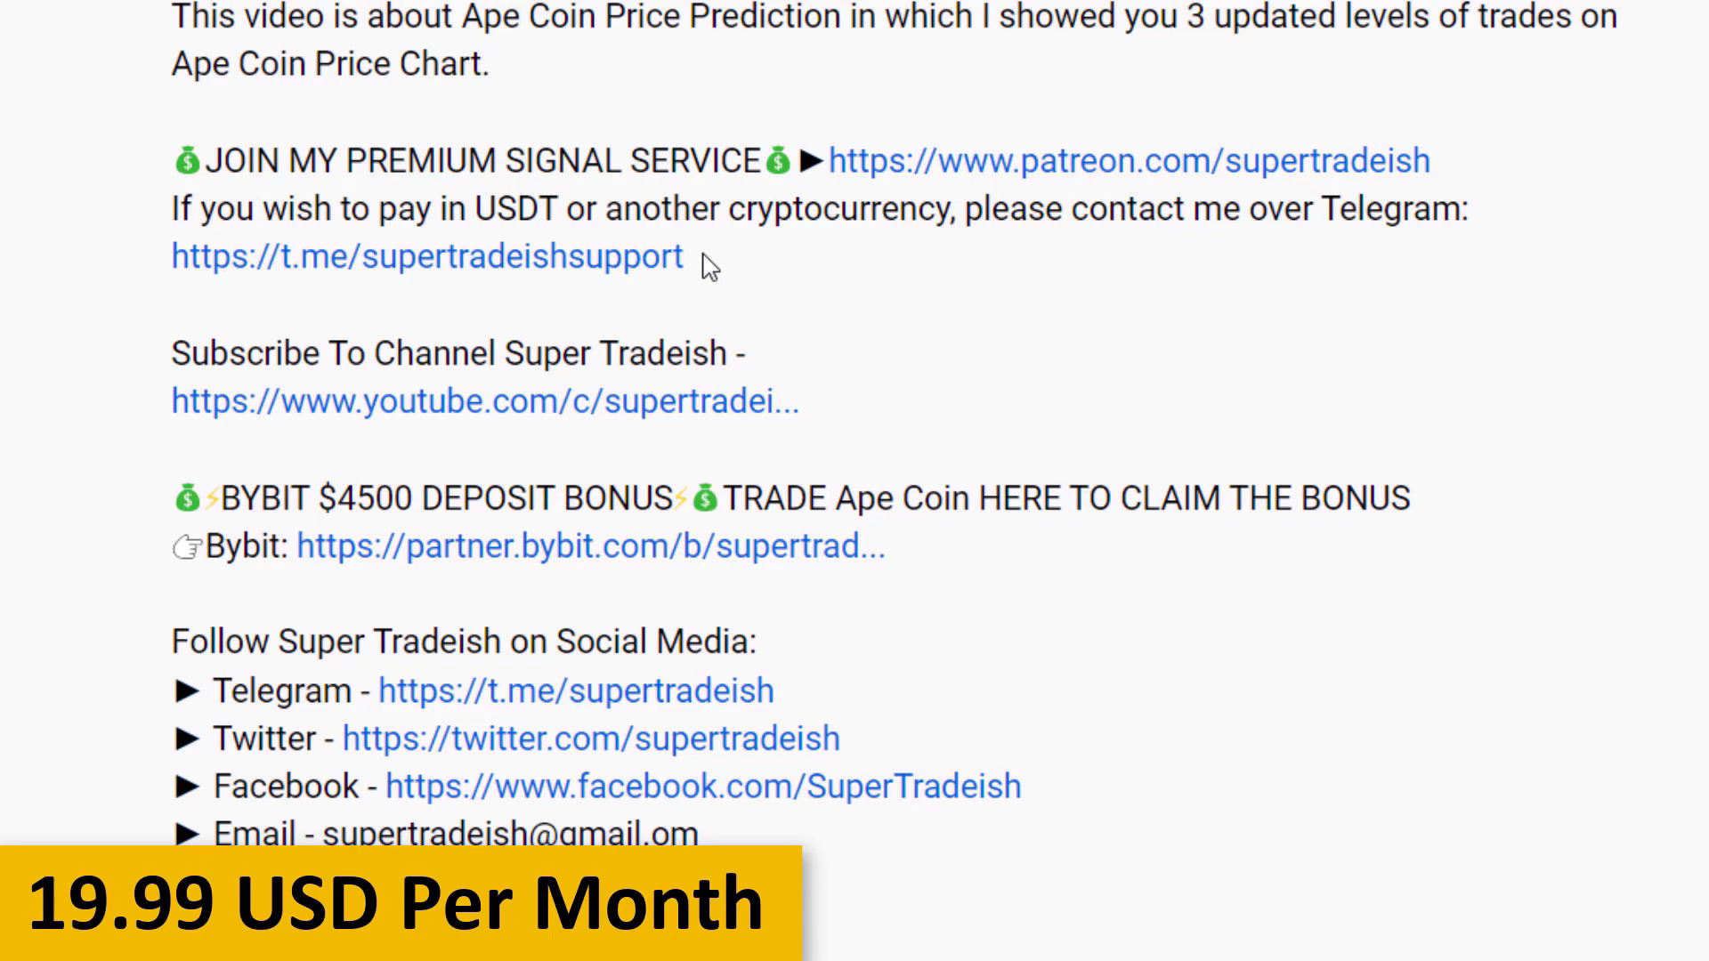
Step: Sketch a red freehand downward arrow above the 2022 decline on the REN daily chart, and undo it
scroll(520, 263, up, 5)
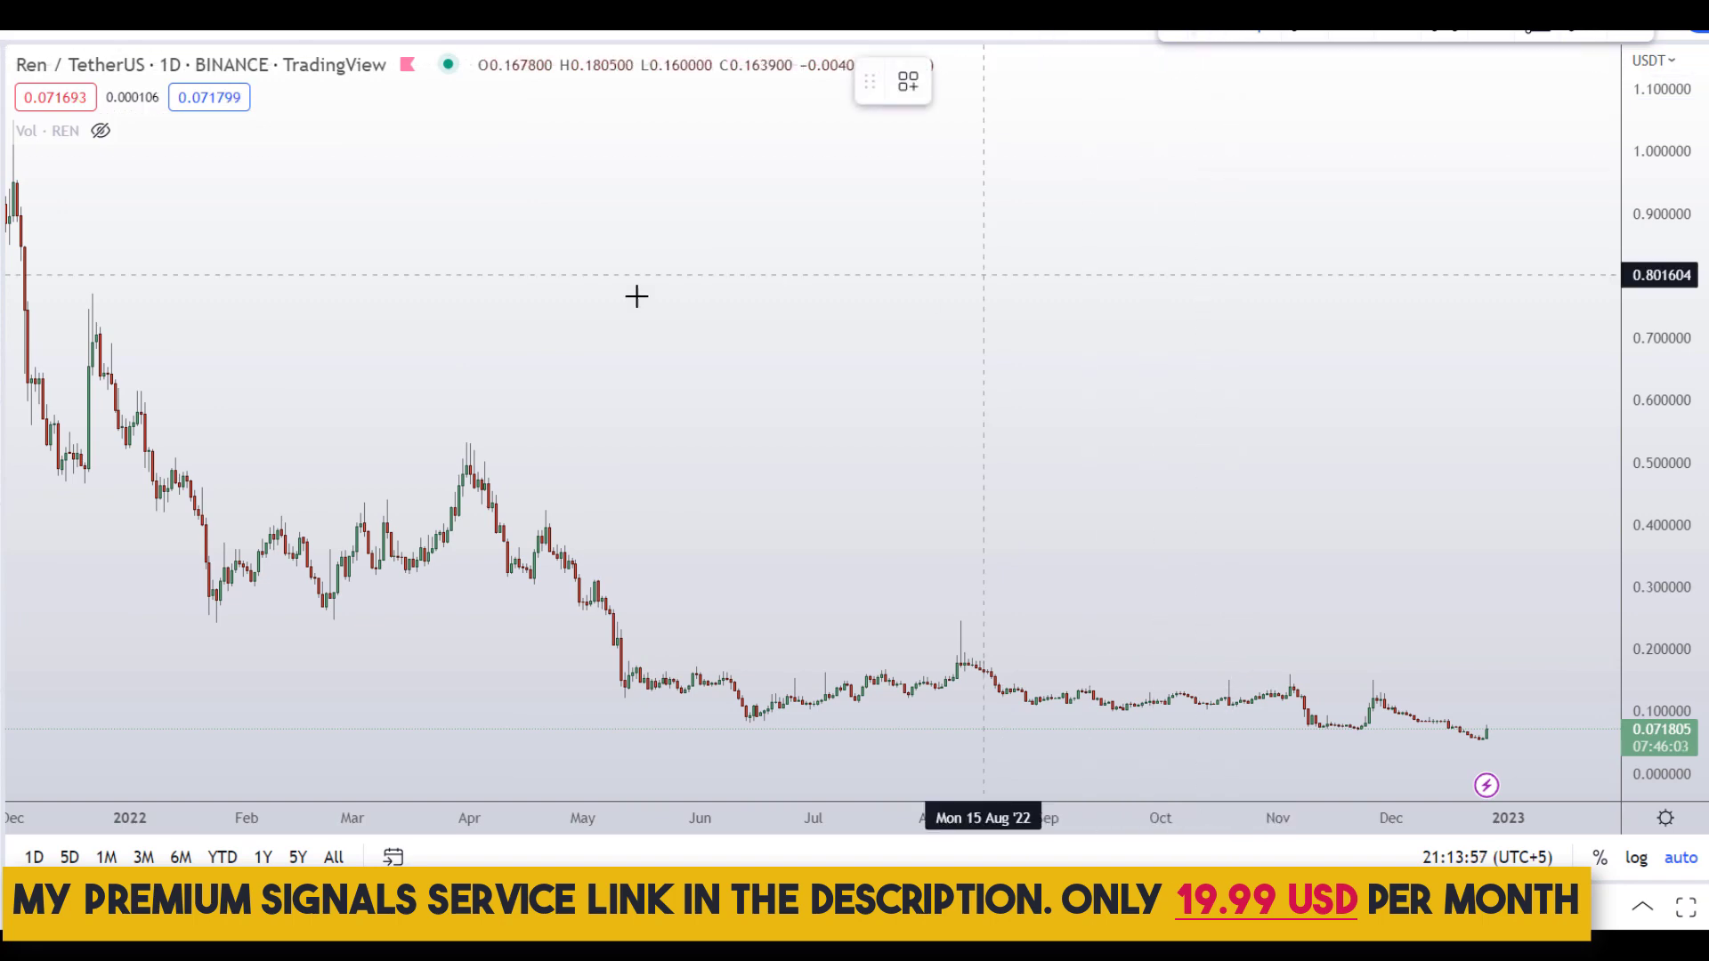
drag(591, 177, 813, 342)
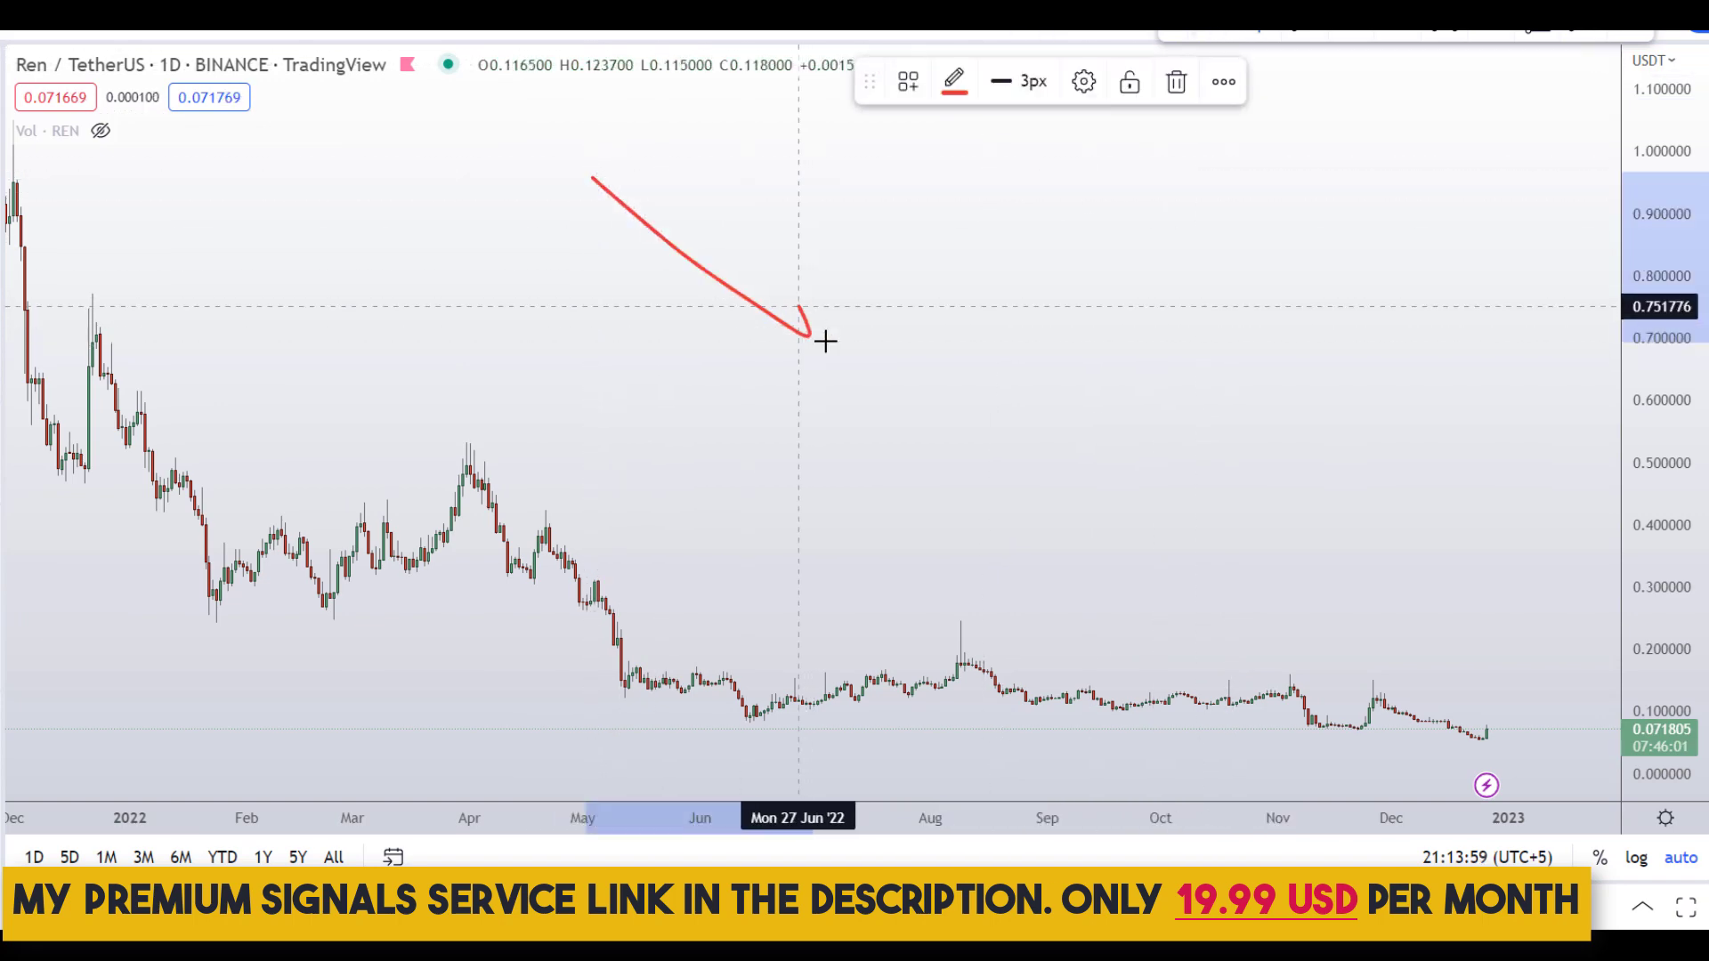
key(ctrl+z)
Step: Circle the latest green December candle on the daily chart with the red brush, and undo the circle
scroll(791, 409, up, 8)
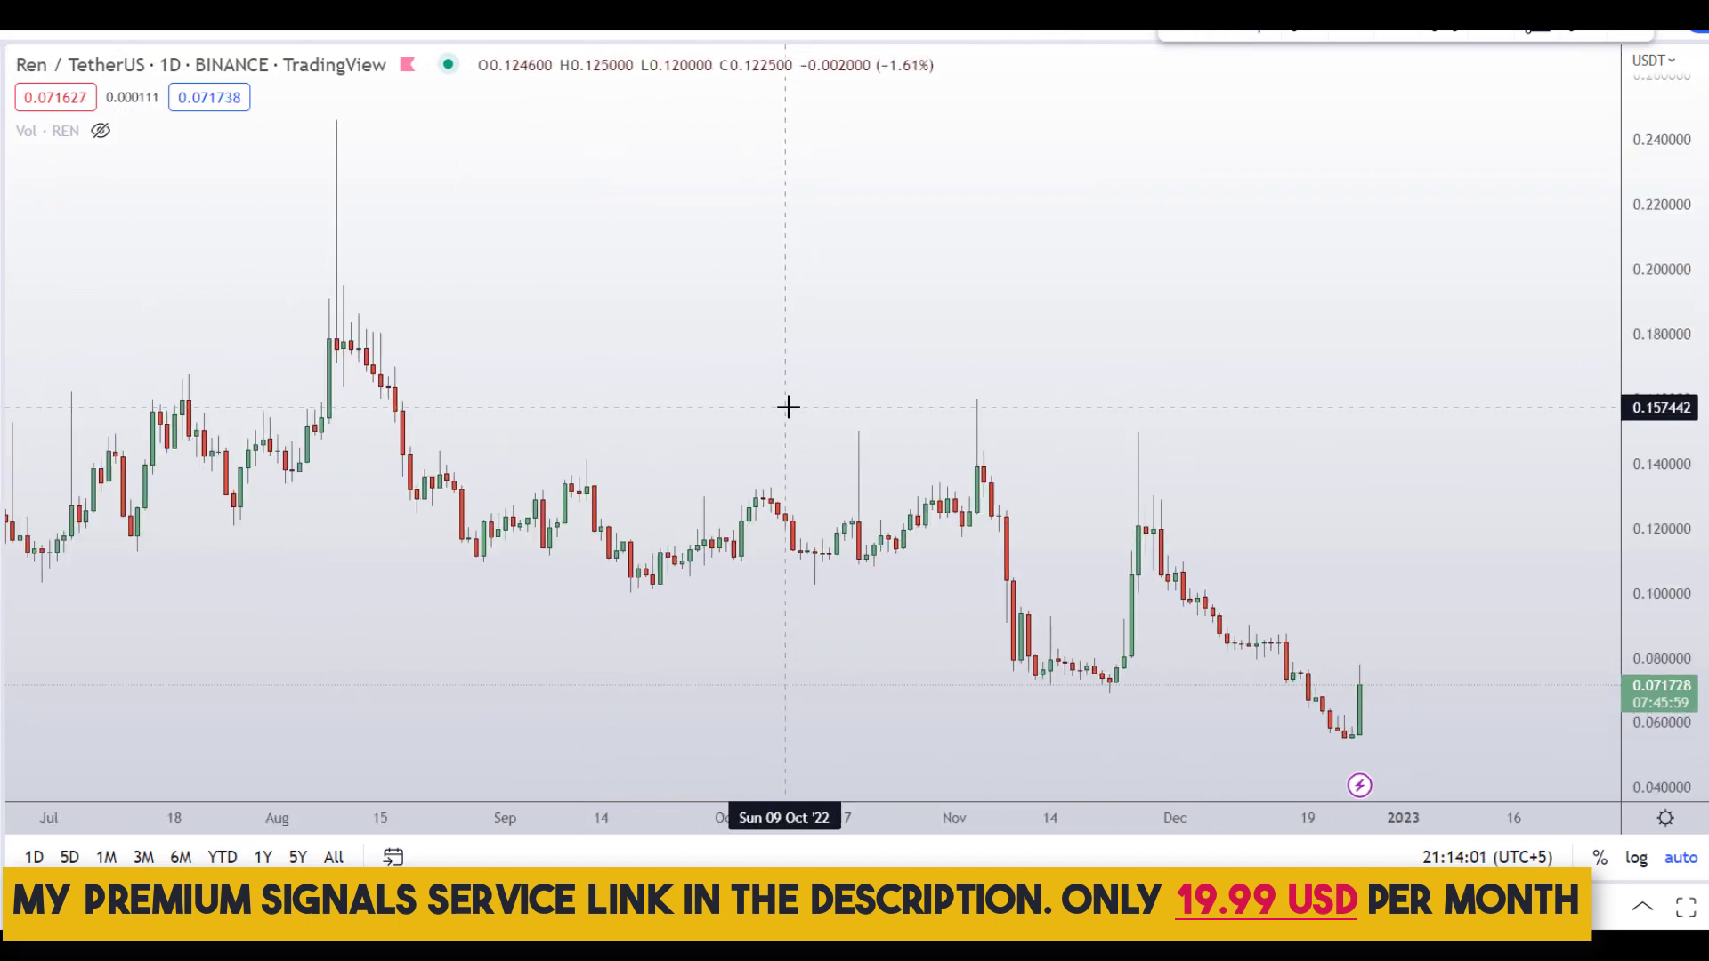
mouse_move(1307, 579)
mouse_down()
mouse_move(1270, 603)
mouse_move(1286, 748)
mouse_move(1348, 583)
mouse_up()
drag(1236, 622, 1256, 759)
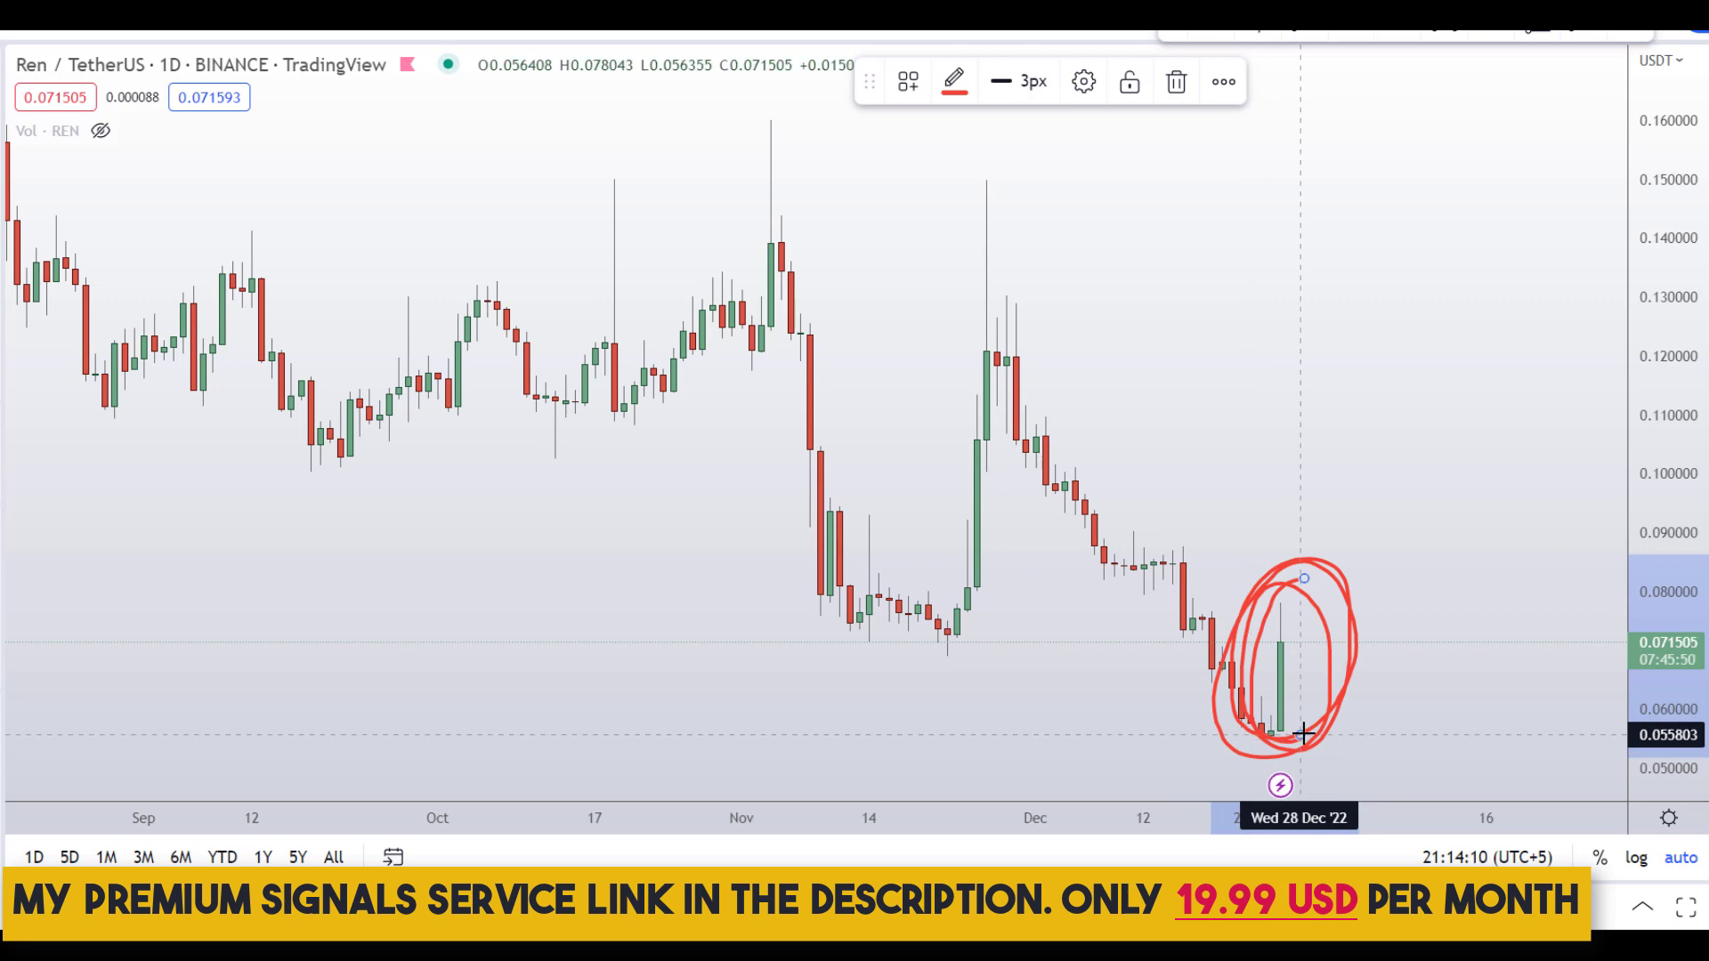
key(ctrl+z)
Step: Place a horizontal line along the November lows of the daily chart at 0.072403
scroll(1166, 576, down, 2)
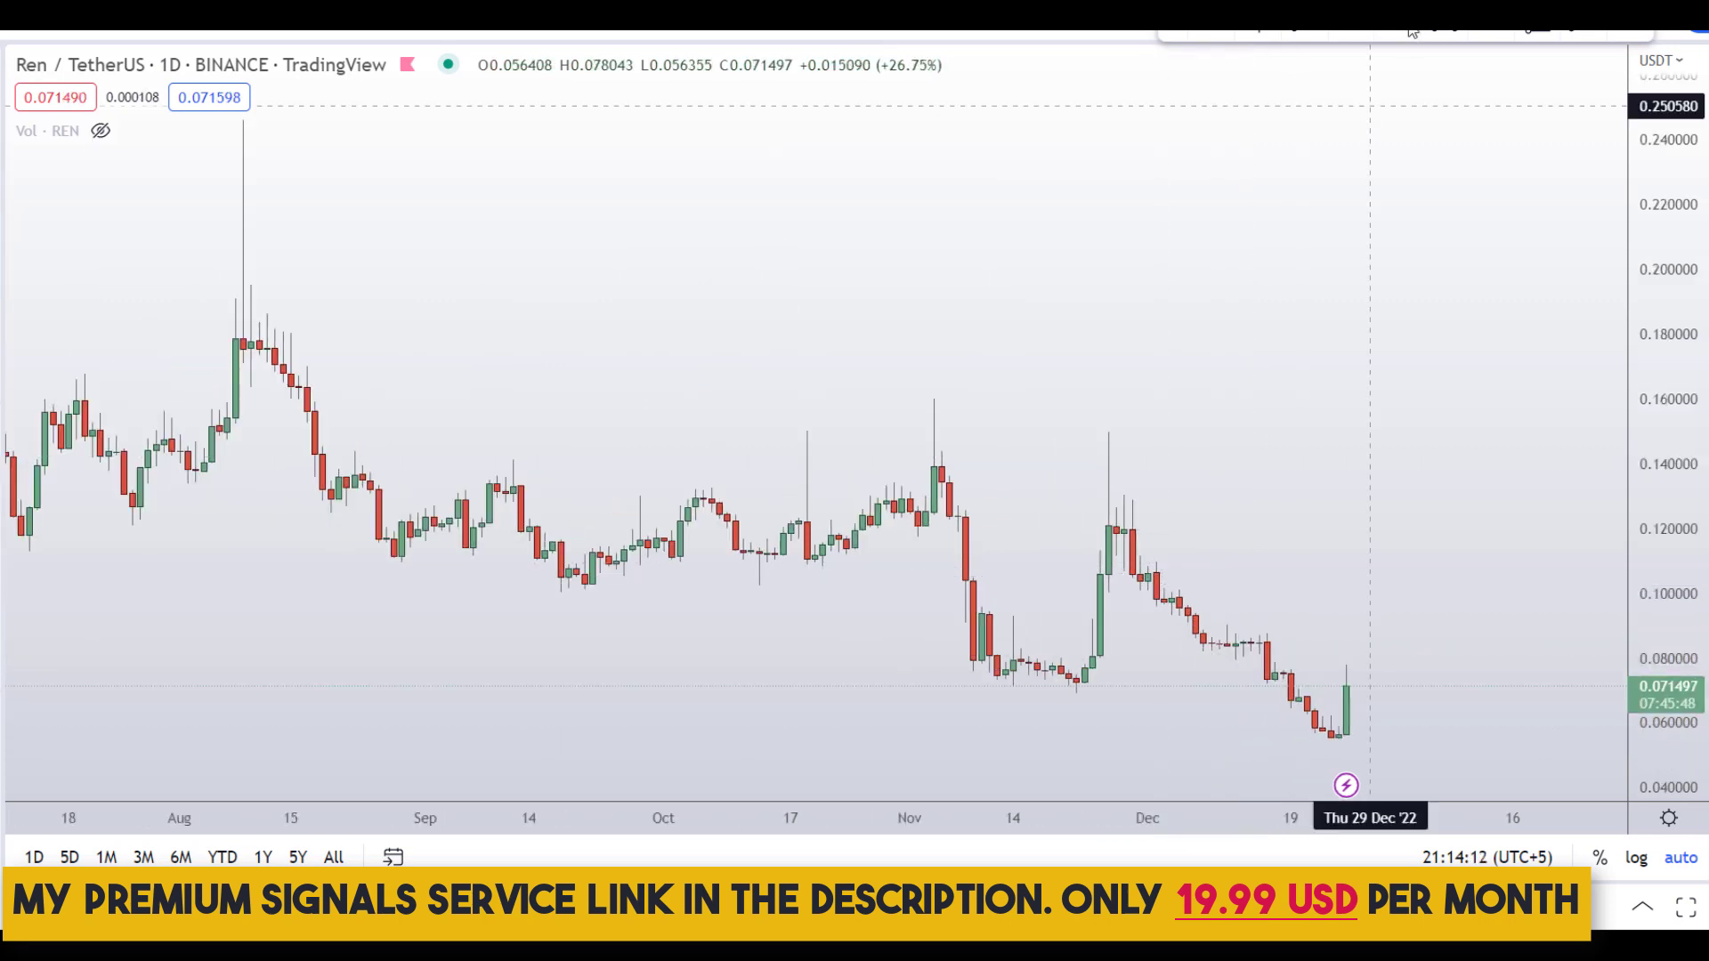
click(1094, 682)
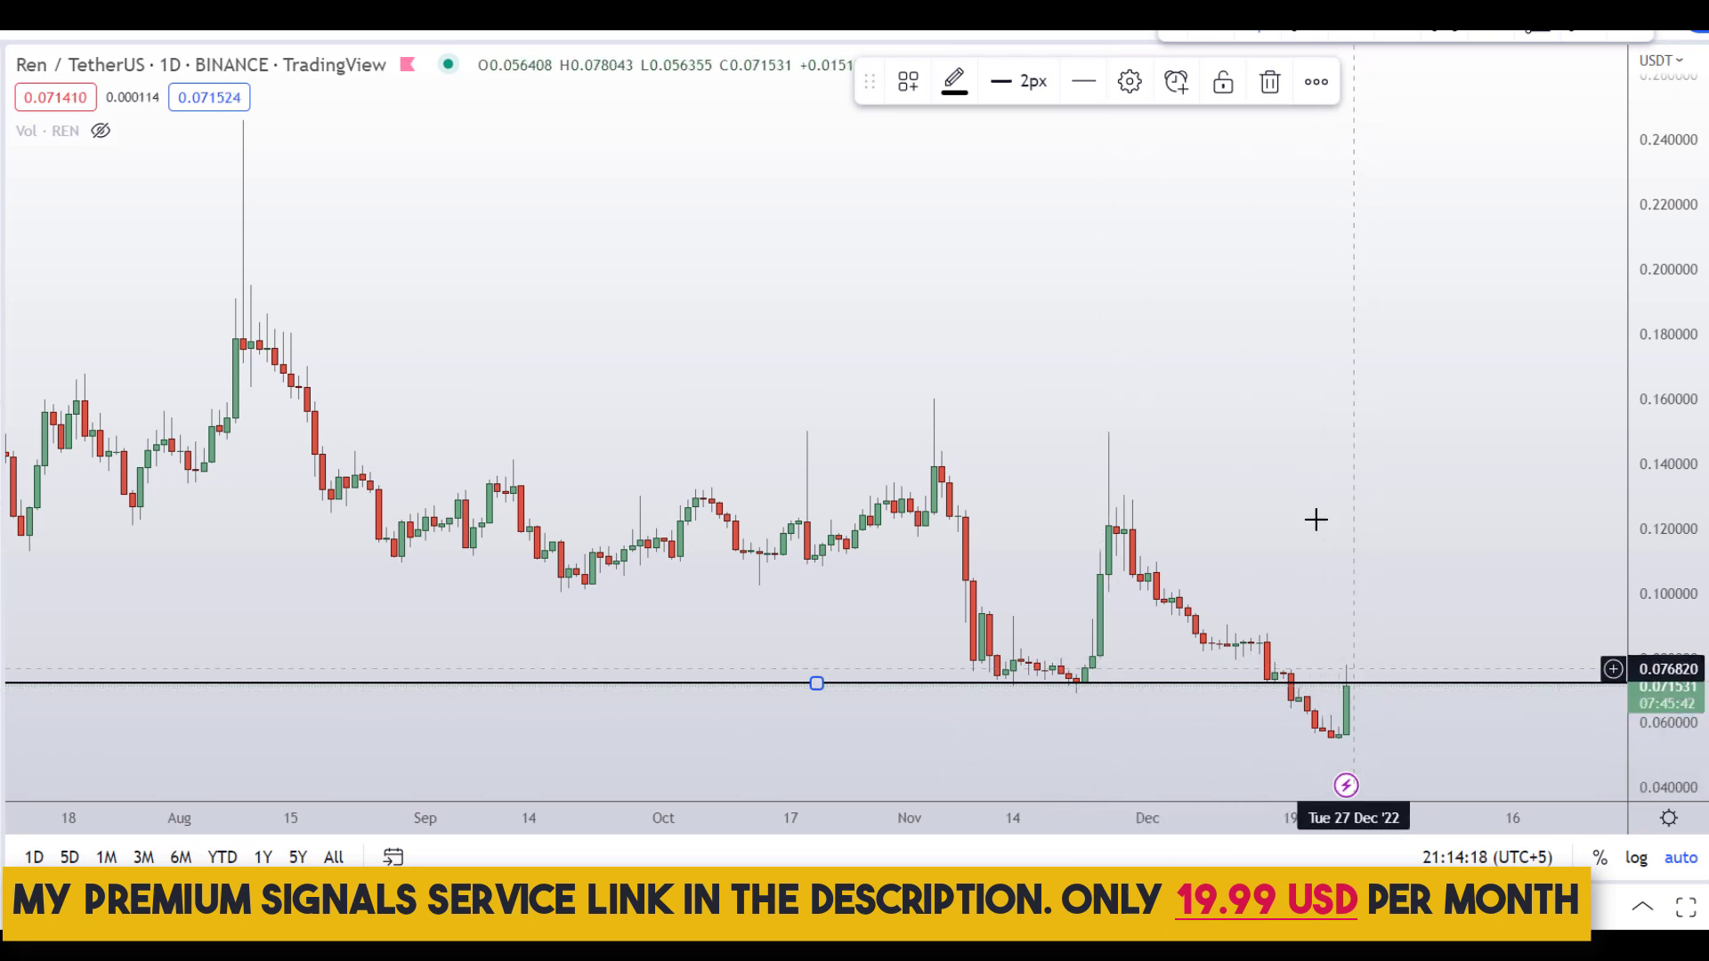
Step: Mark the November lows and the December drop and recovery at the horizontal line with the brush, and undo the marks
click(1211, 36)
mouse_move(993, 650)
mouse_down()
mouse_move(970, 686)
mouse_move(1061, 667)
mouse_up()
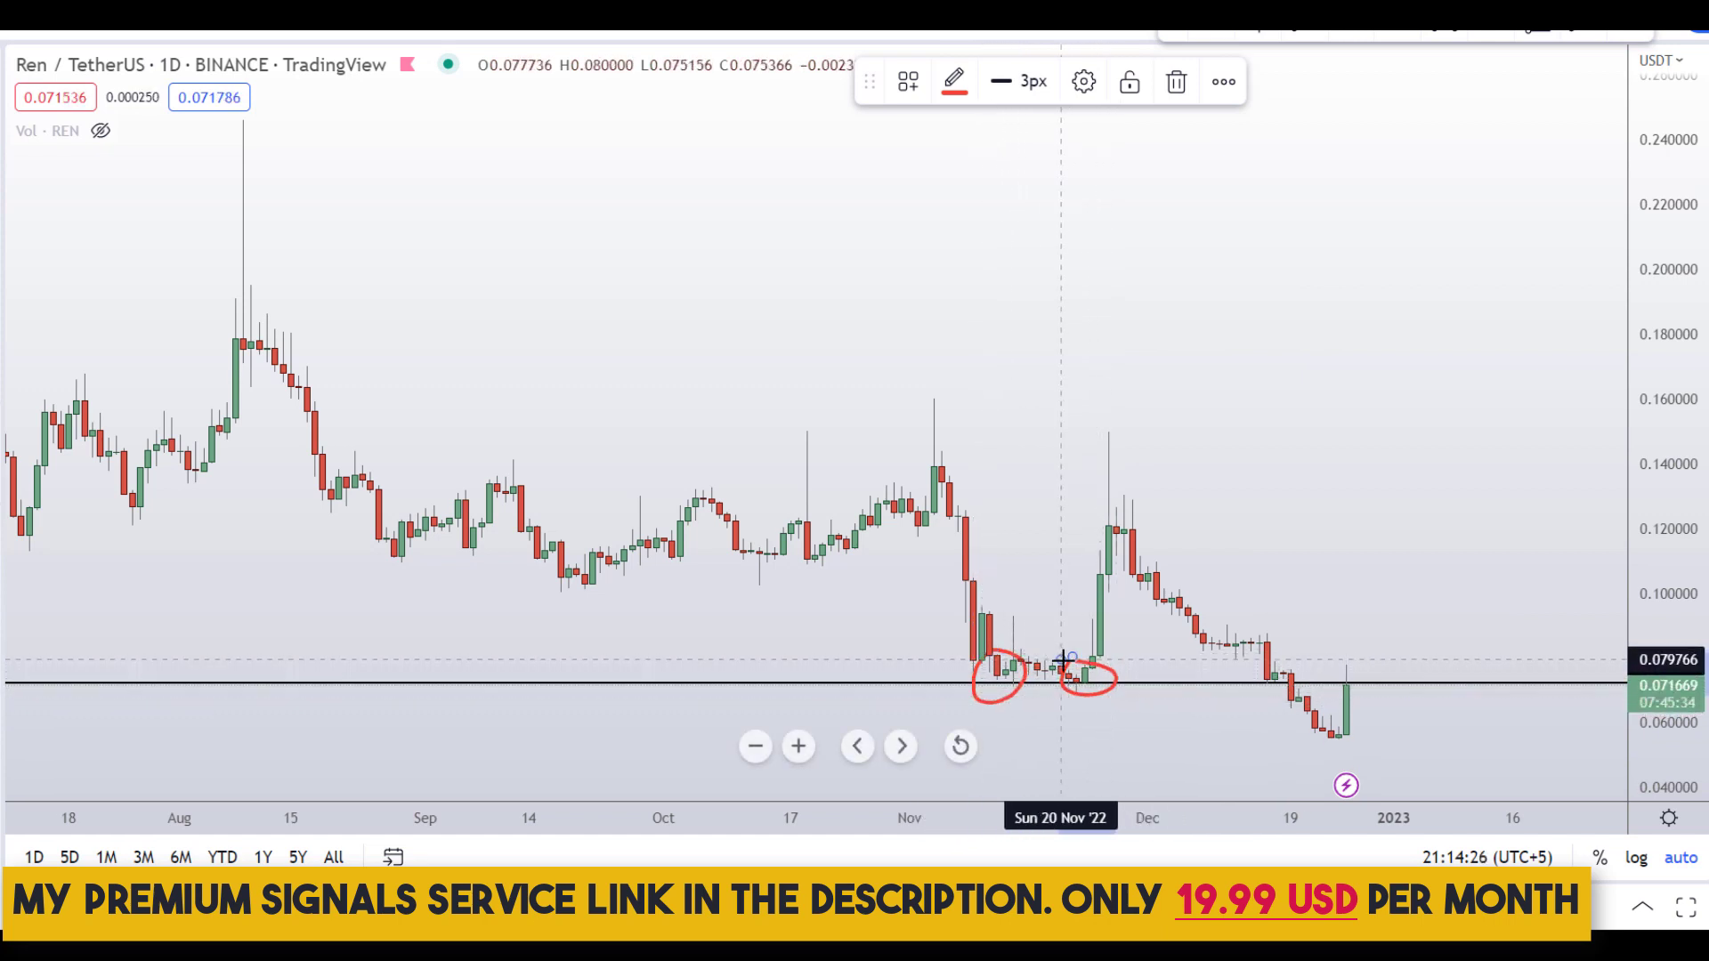
drag(1285, 668, 1346, 759)
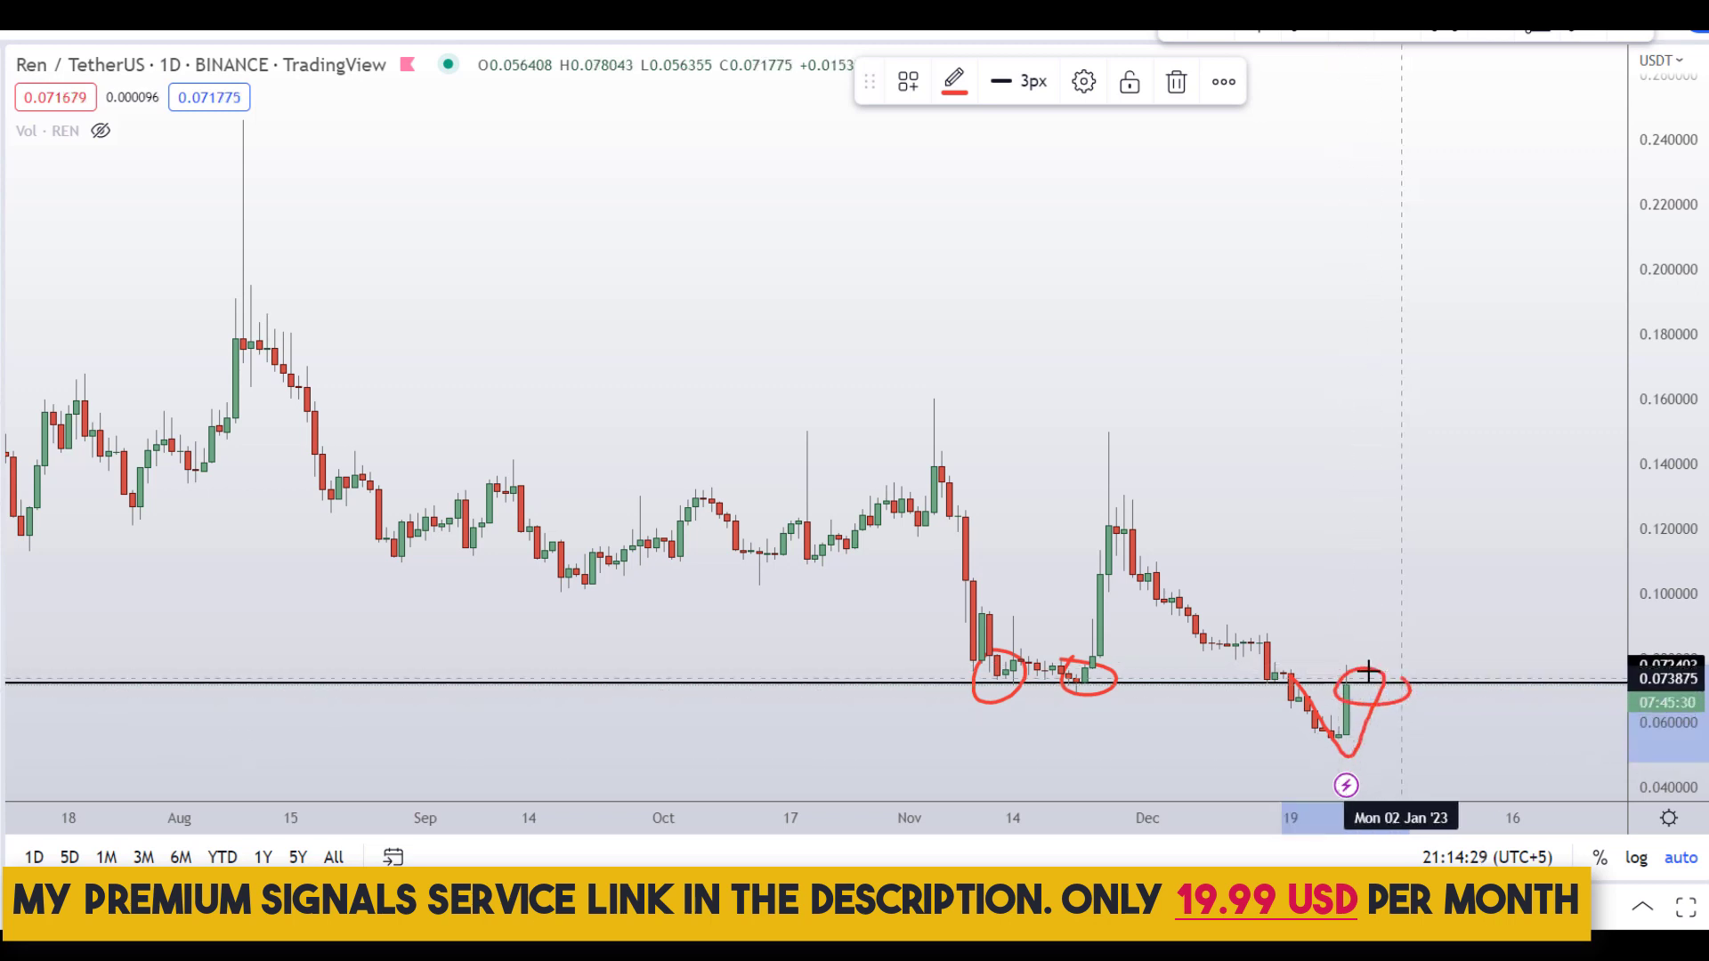
key(ctrl+z)
key(ctrl+z)
key(ctrl+z)
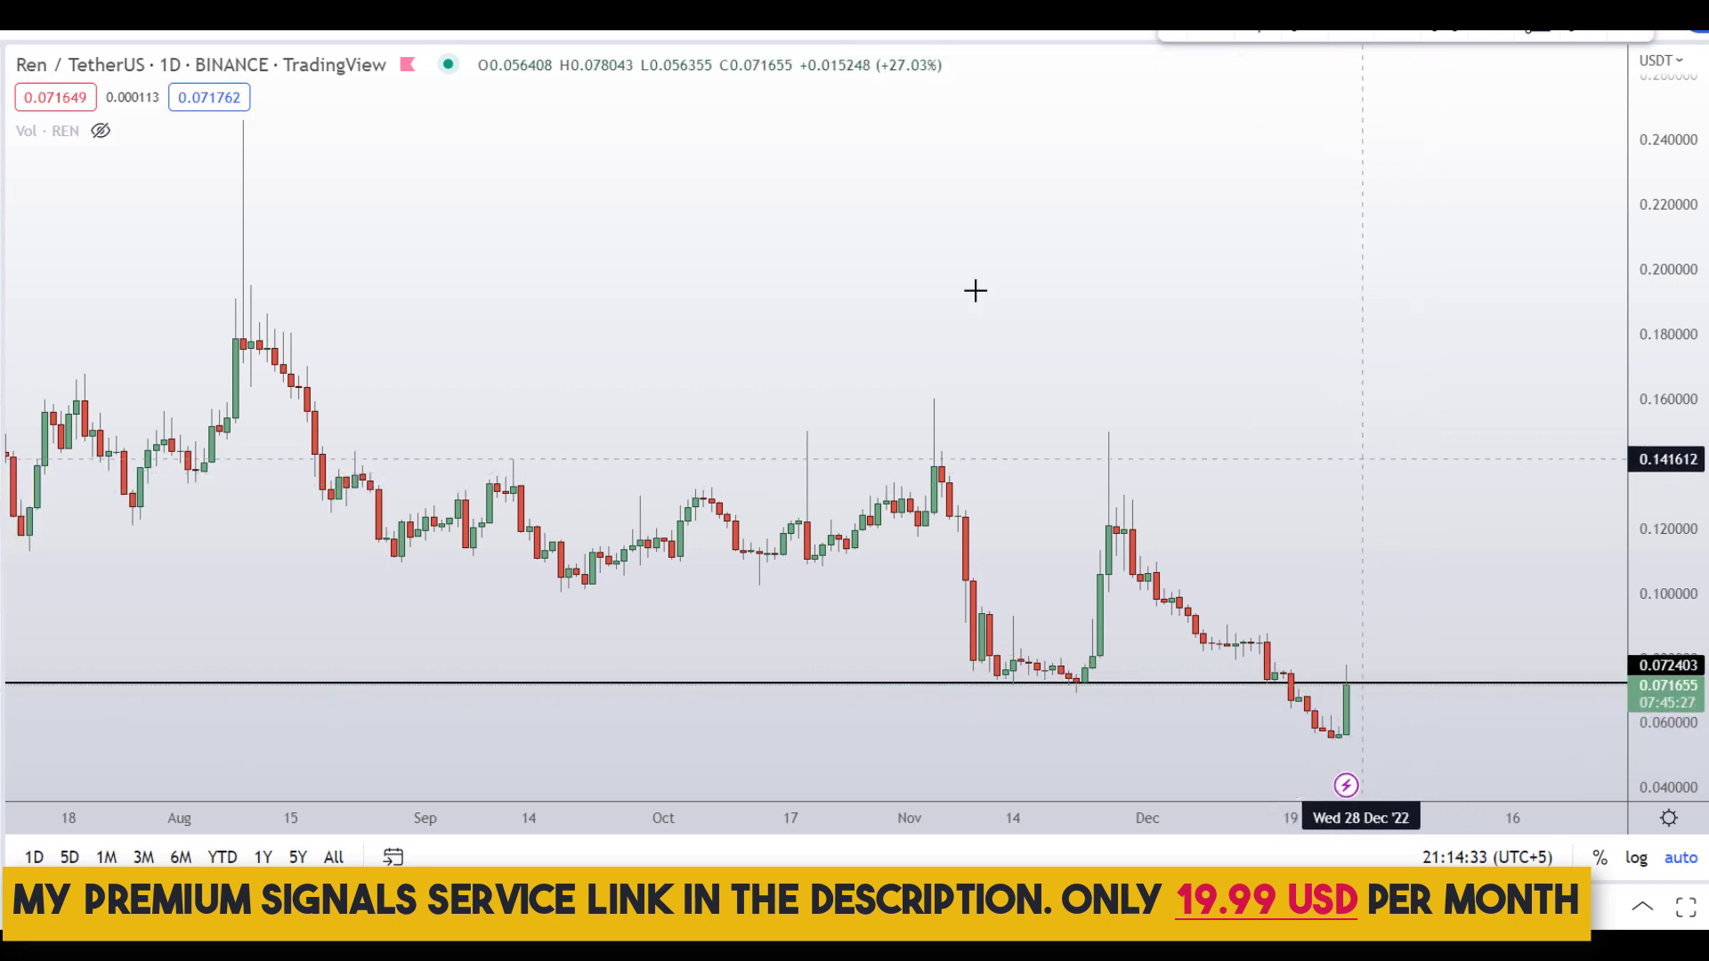
Step: Show the chart on the 4h timeframe, circle the price action along the 0.072403 line with the brush, and undo it
click(397, 29)
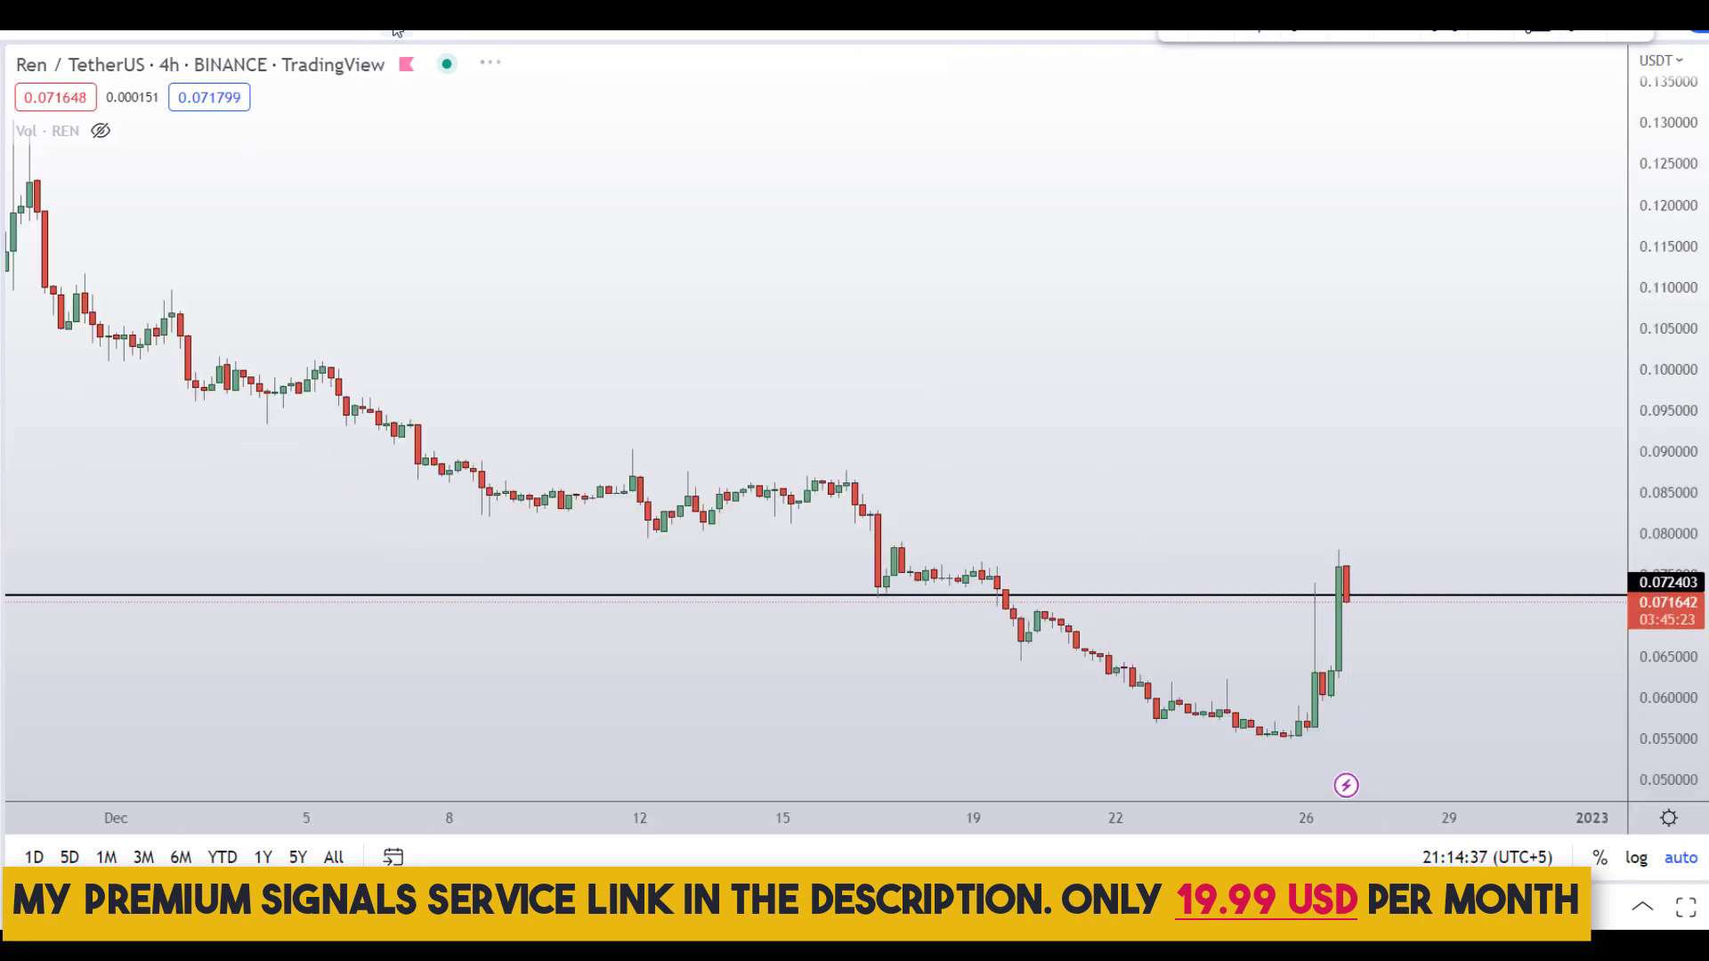
scroll(282, 278, up, 2)
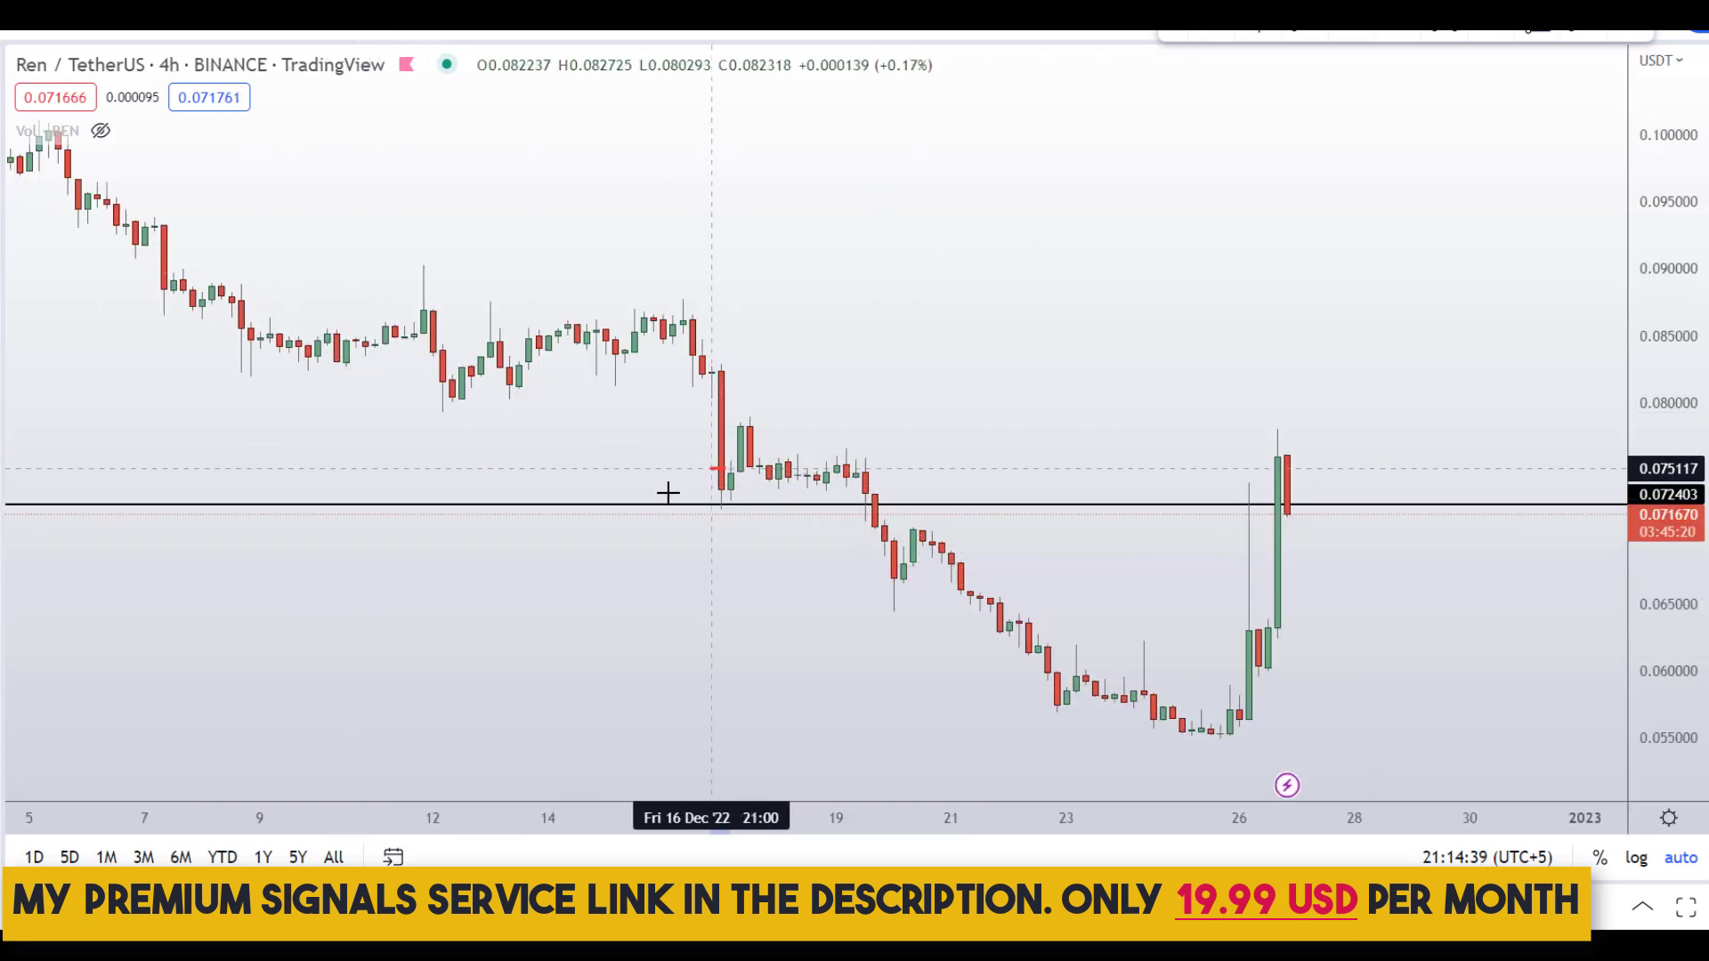
mouse_move(668, 492)
mouse_down()
mouse_move(985, 522)
mouse_move(1397, 499)
mouse_move(1037, 458)
mouse_move(679, 480)
mouse_up()
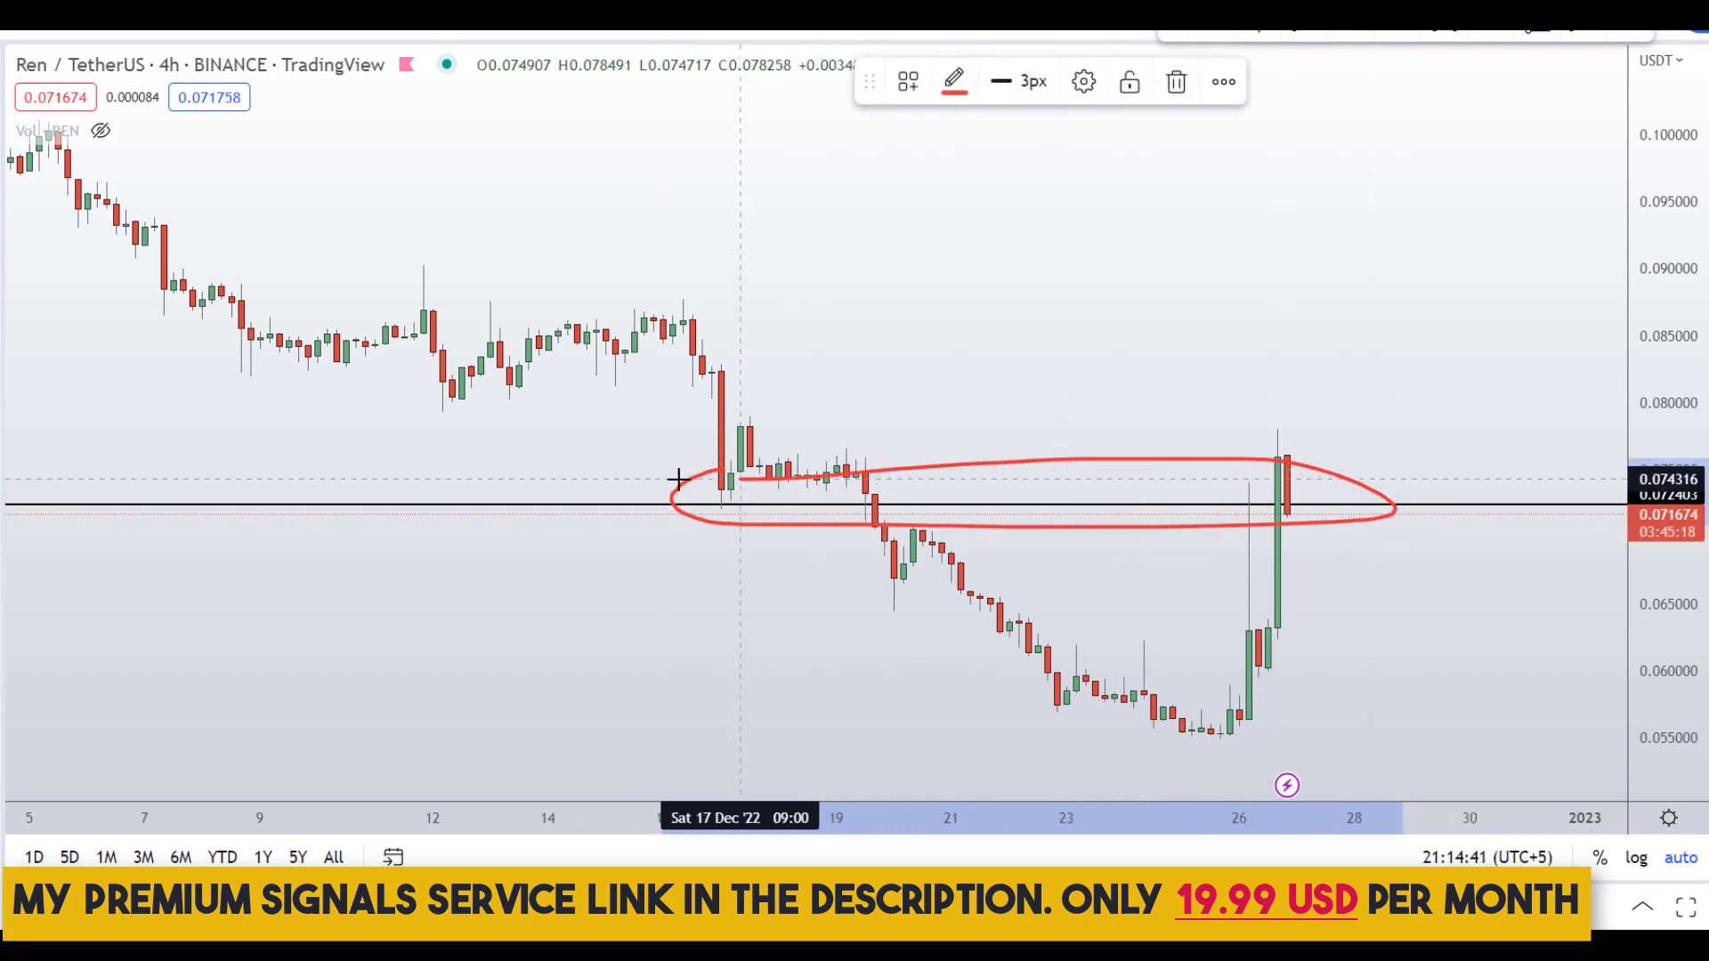
key(ctrl+z)
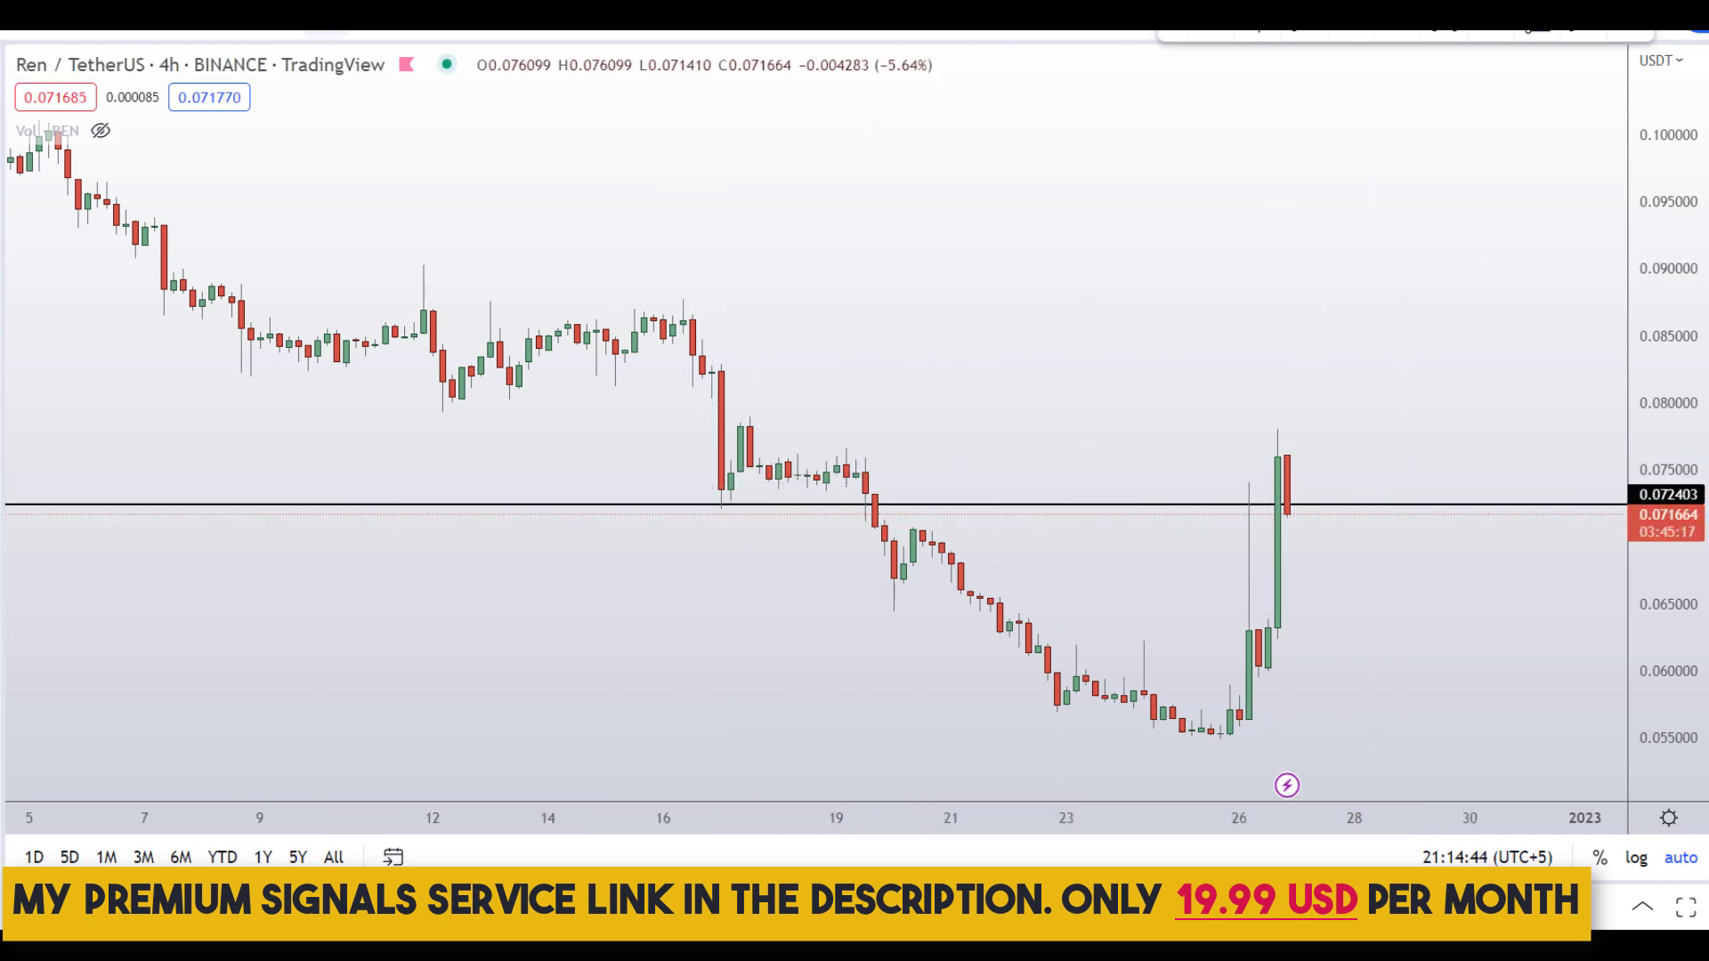
Step: Change the chart to the 1h timeframe, sketch a retest and bounce at the 0.072403 line, and undo the sketch
click(276, 14)
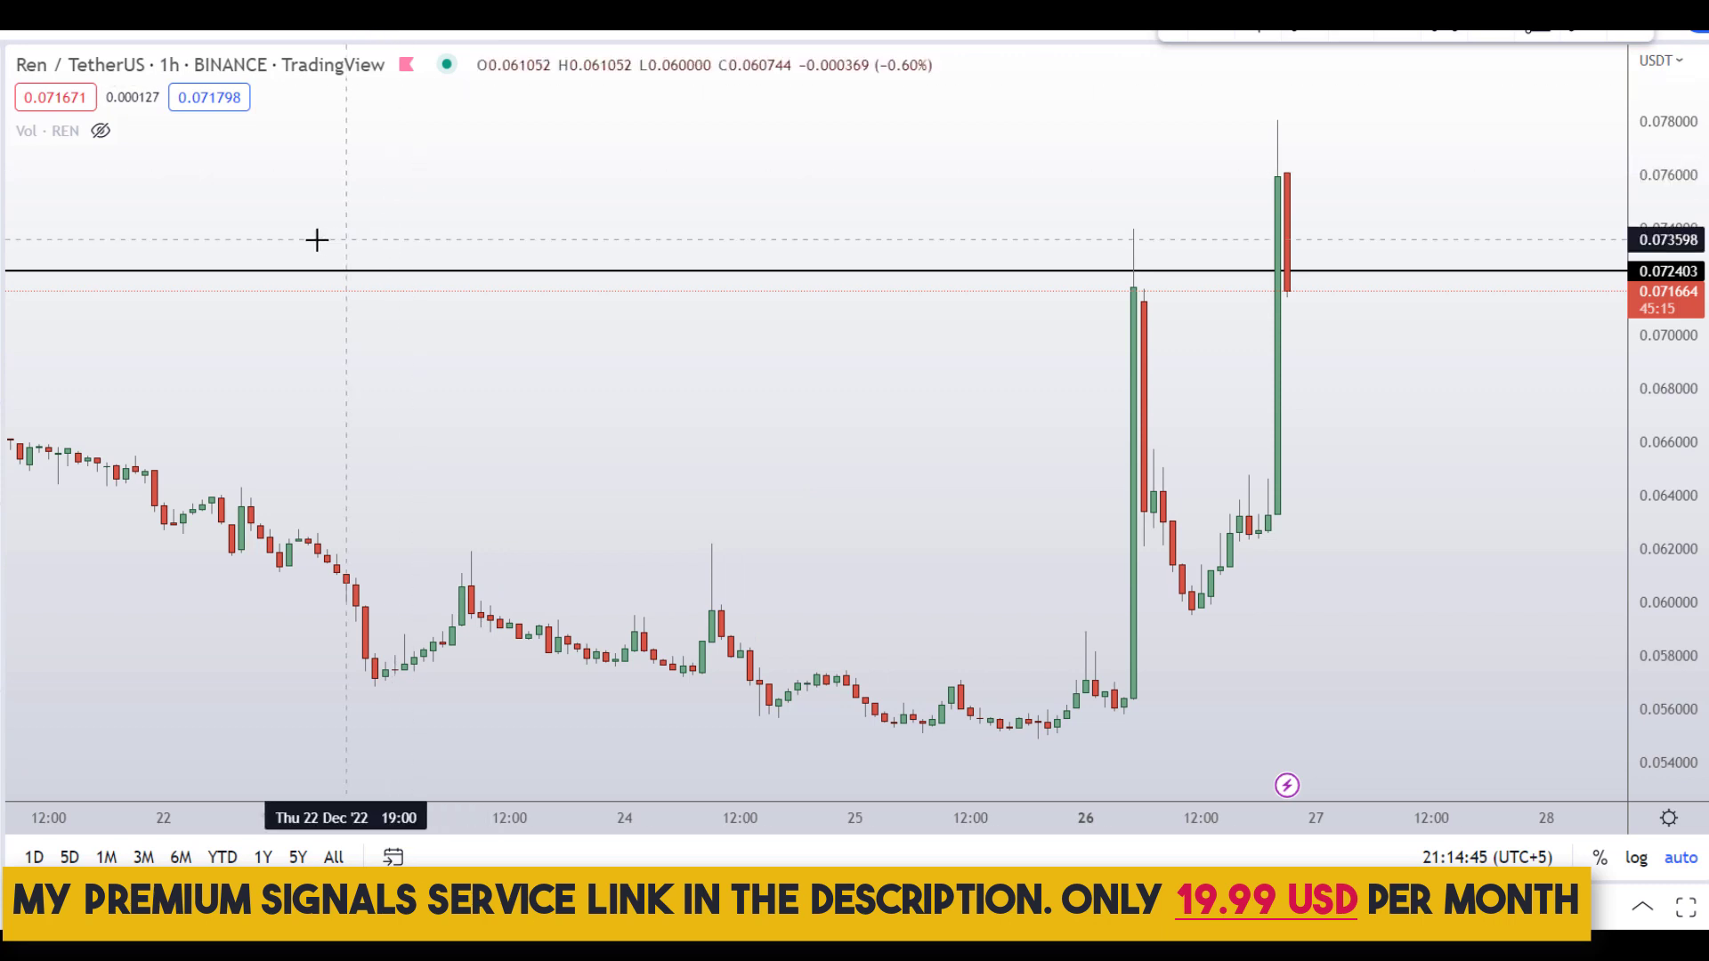
scroll(305, 235, up, 3)
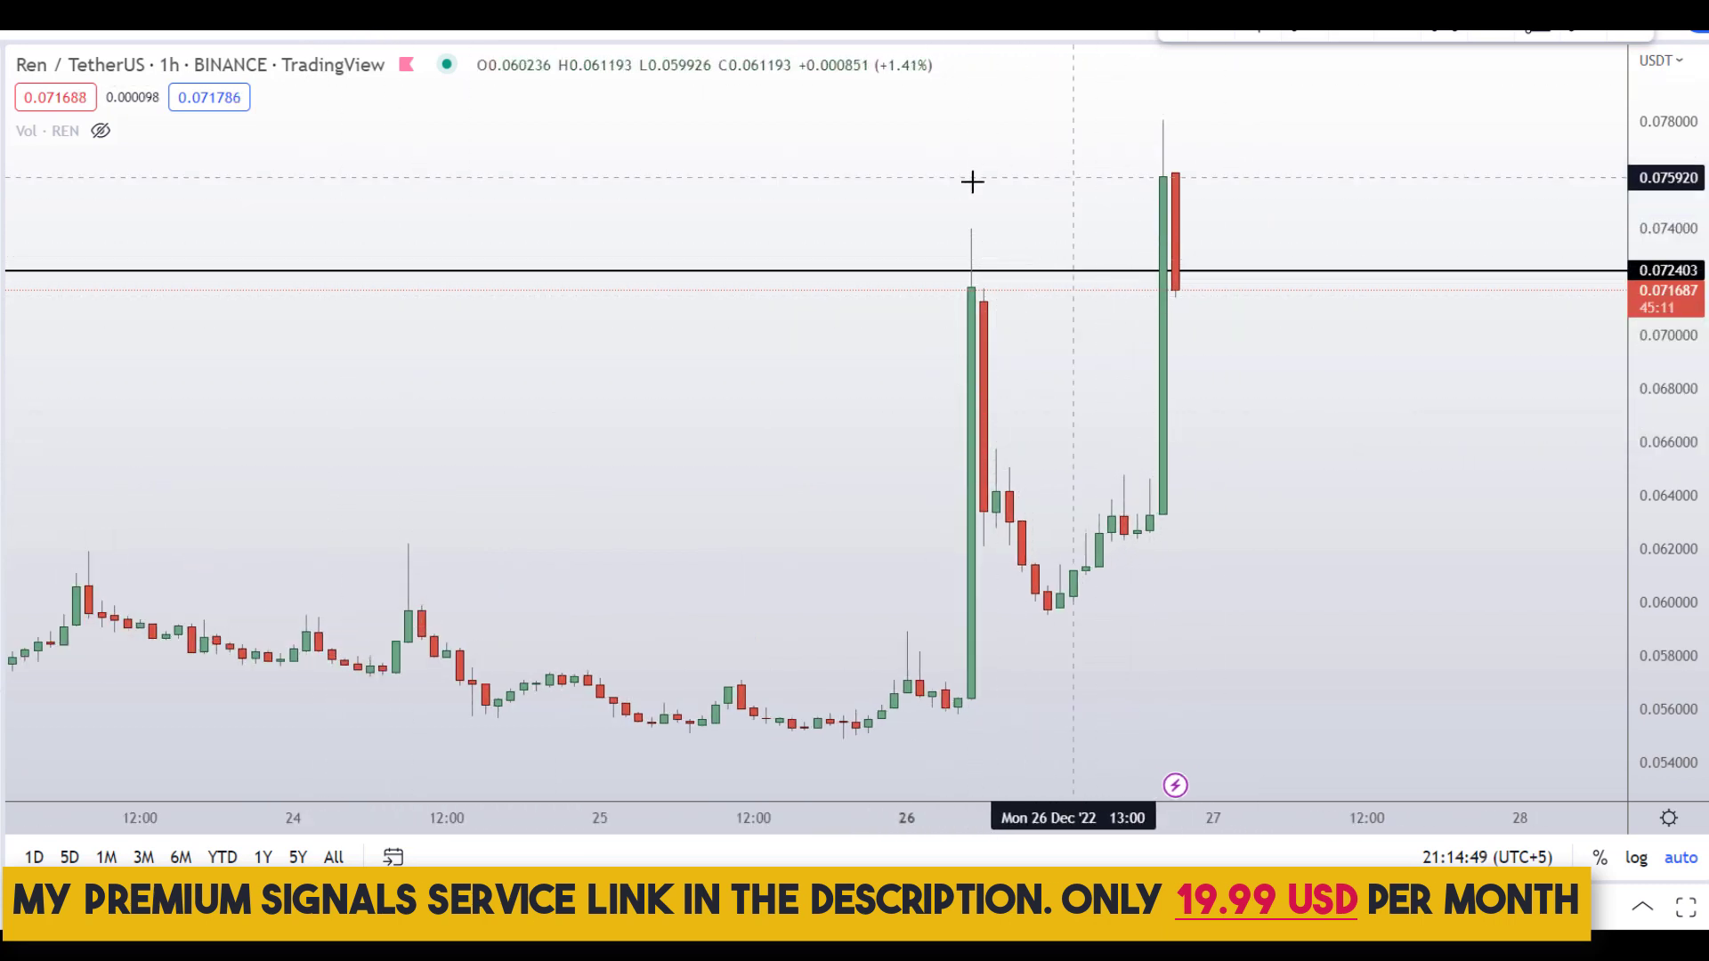
mouse_move(909, 254)
mouse_down()
mouse_move(1136, 282)
mouse_move(1229, 263)
mouse_move(889, 259)
mouse_move(1230, 265)
mouse_move(1327, 145)
mouse_up()
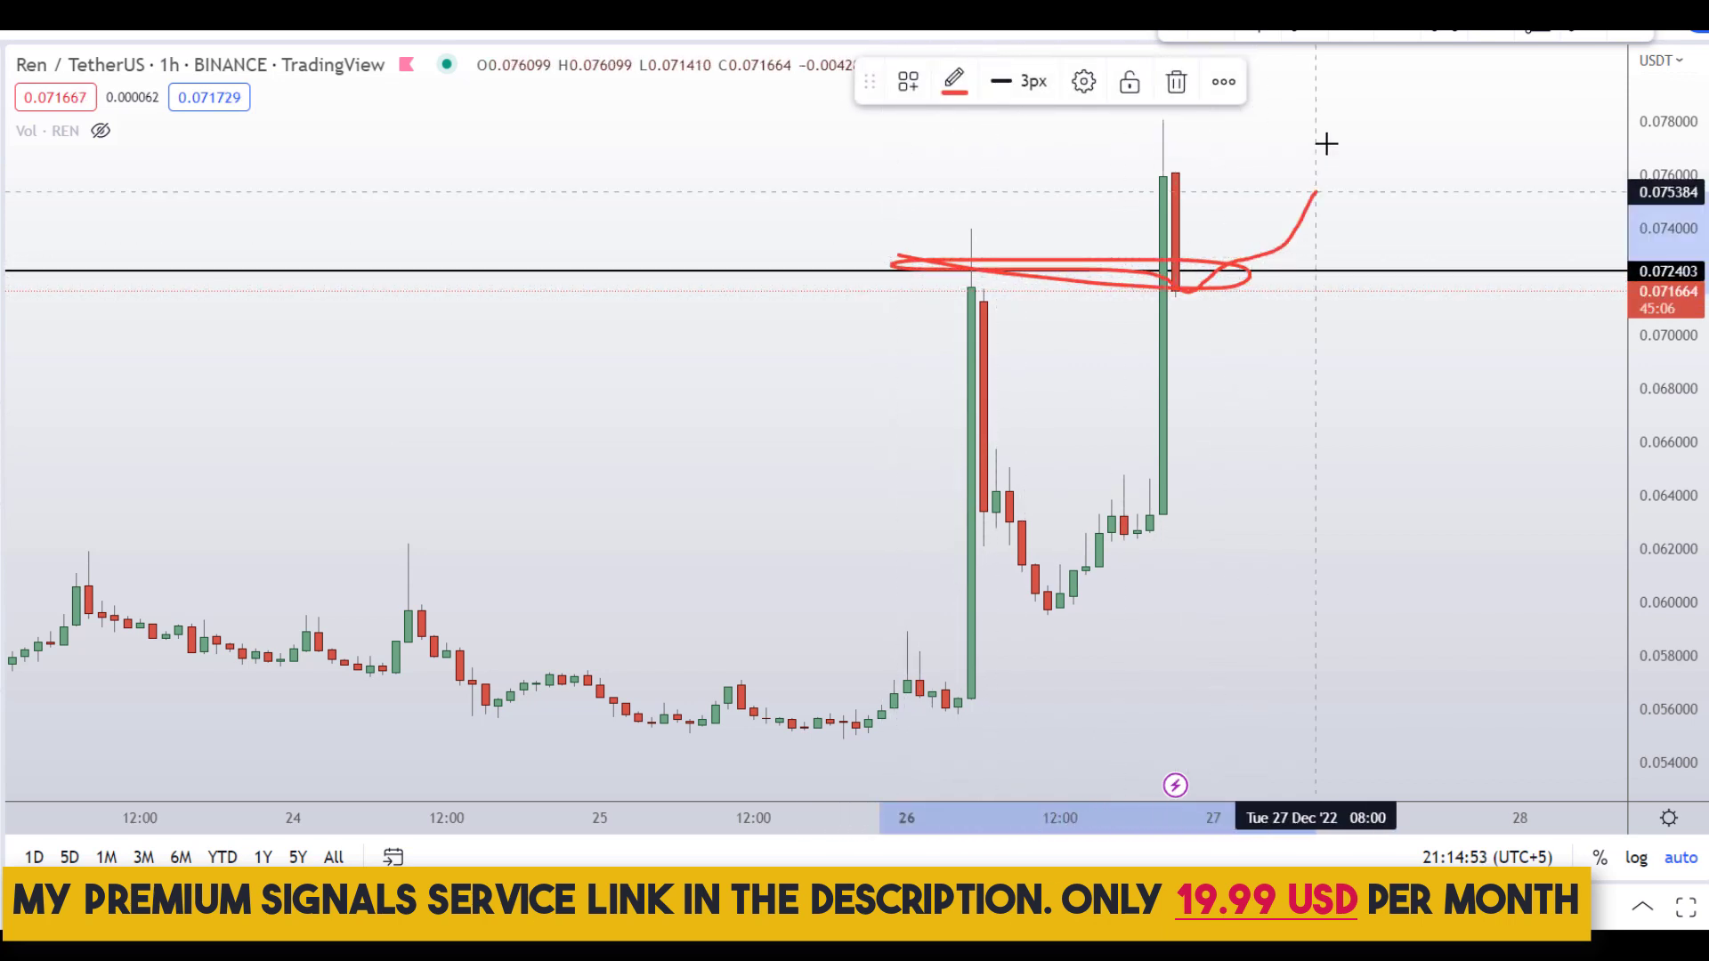
key(ctrl+z)
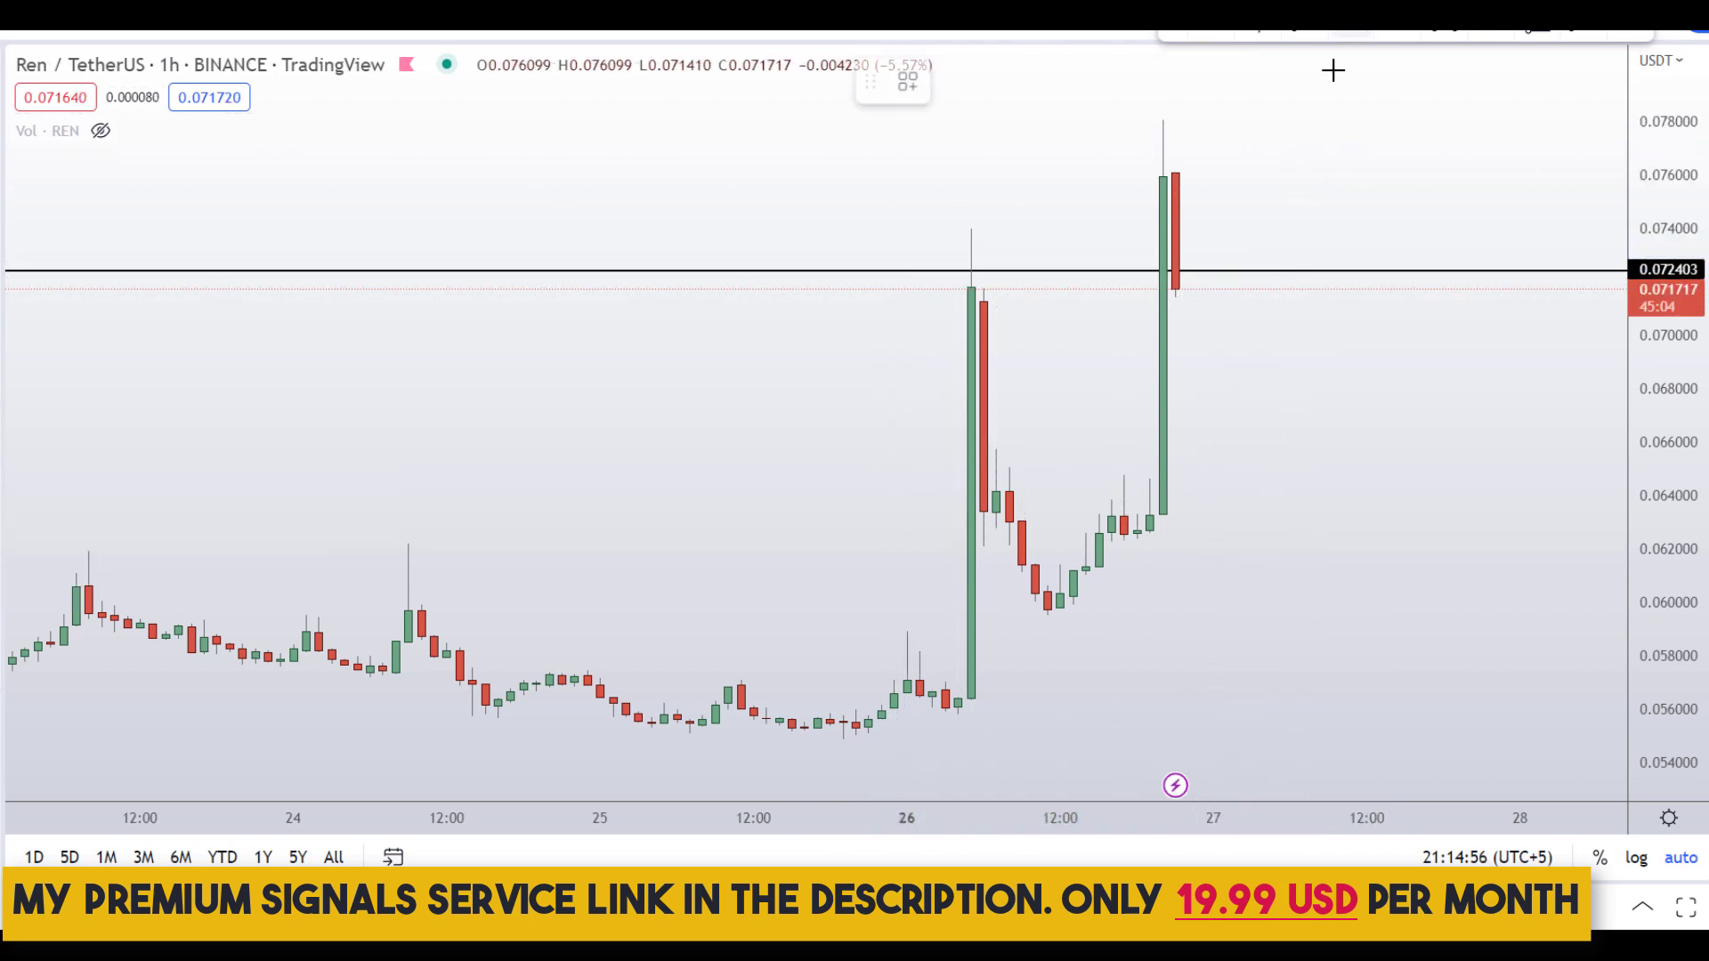
Step: Place two horizontal support lines on the hourly chart at 0.063954 and 0.059668
click(1274, 497)
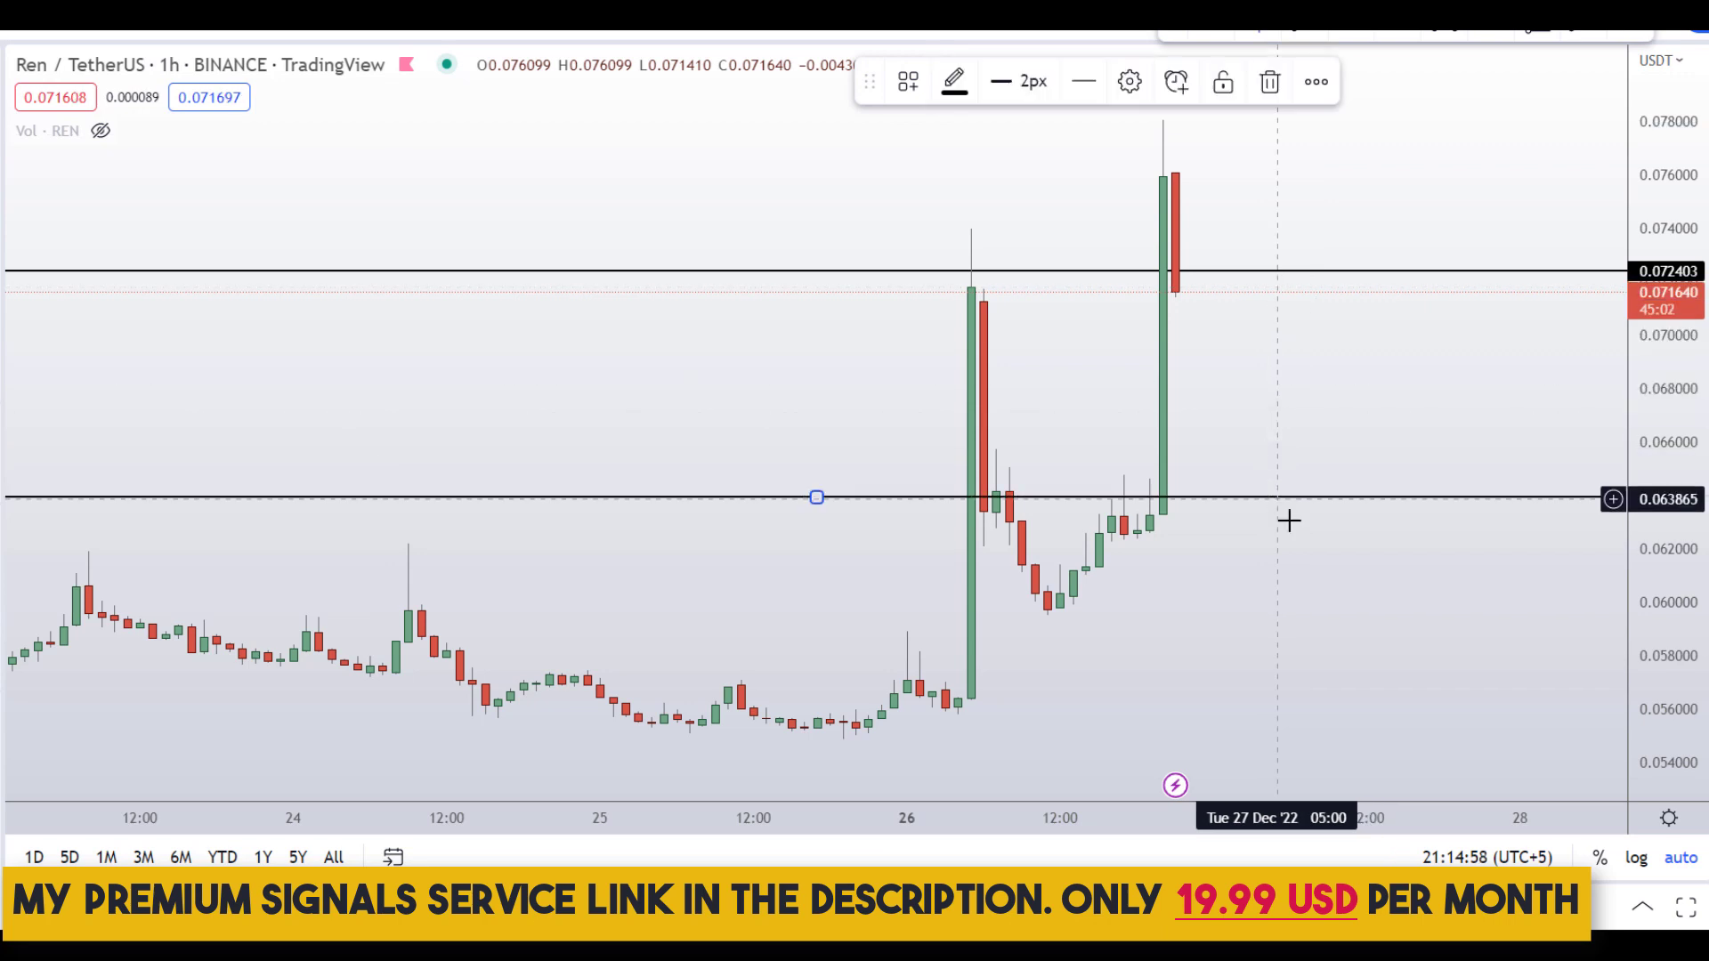
scroll(1305, 541, down, 3)
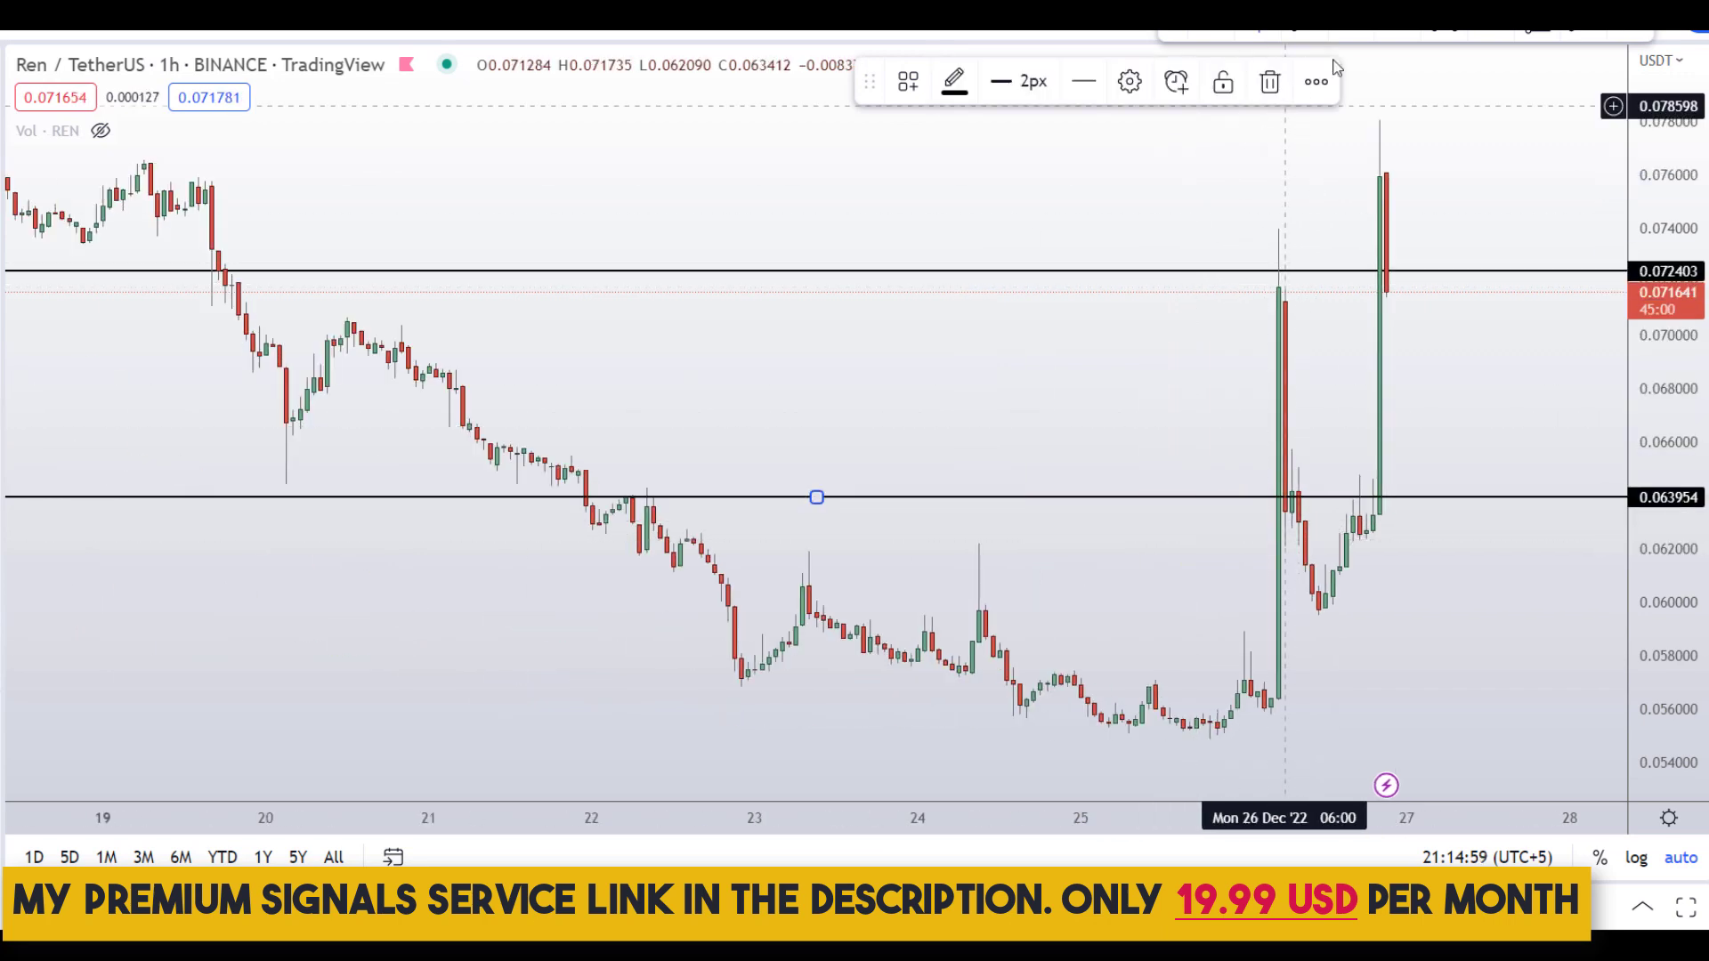
click(1349, 34)
click(1347, 611)
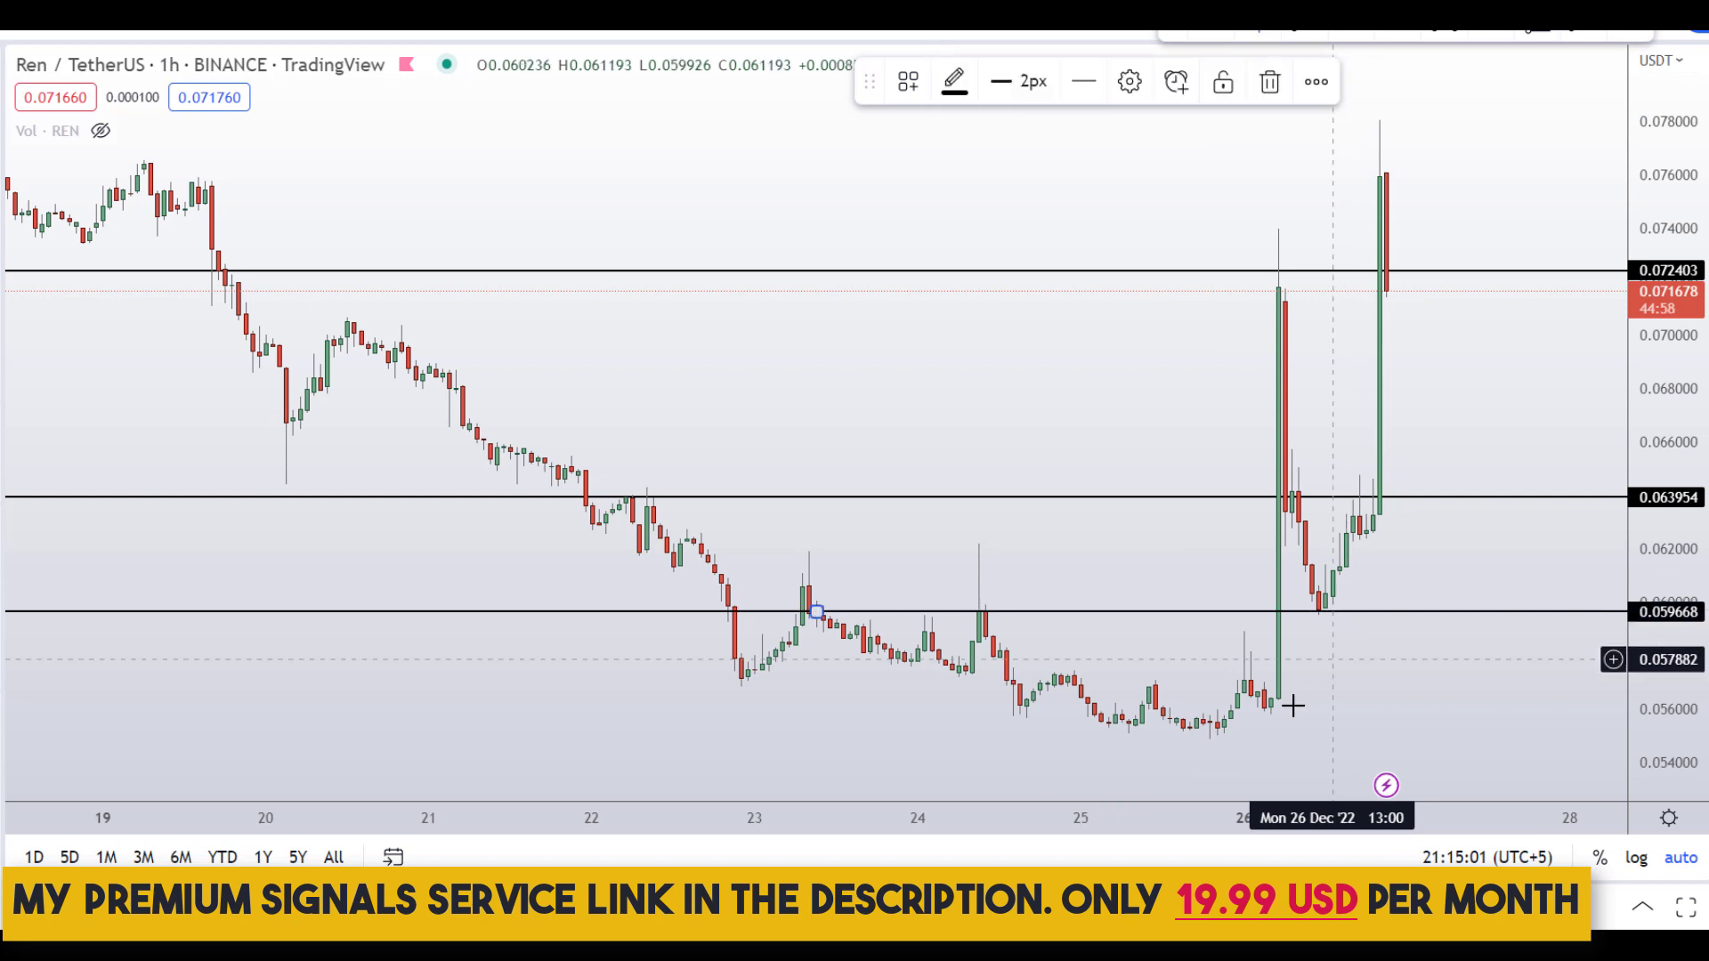
Step: Circle the price reactions along the 0.063954 and 0.059668 lines with the brush, and undo the circles
click(1232, 190)
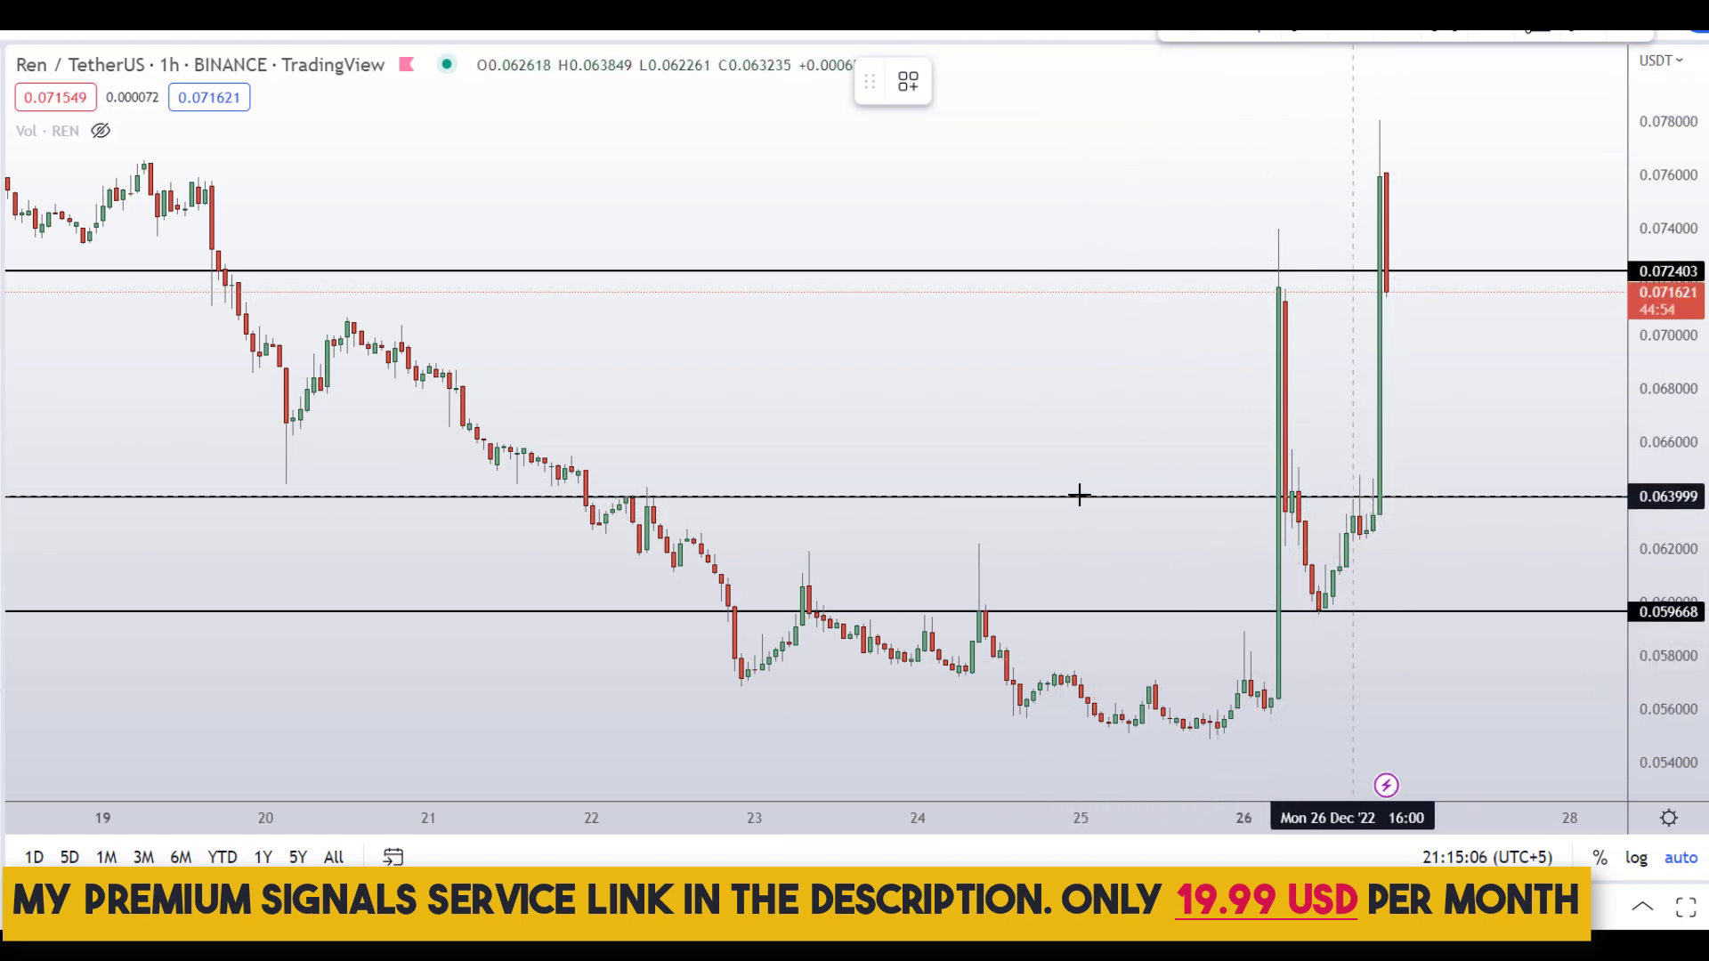
mouse_move(287, 467)
mouse_down()
mouse_move(305, 514)
mouse_move(285, 472)
mouse_up()
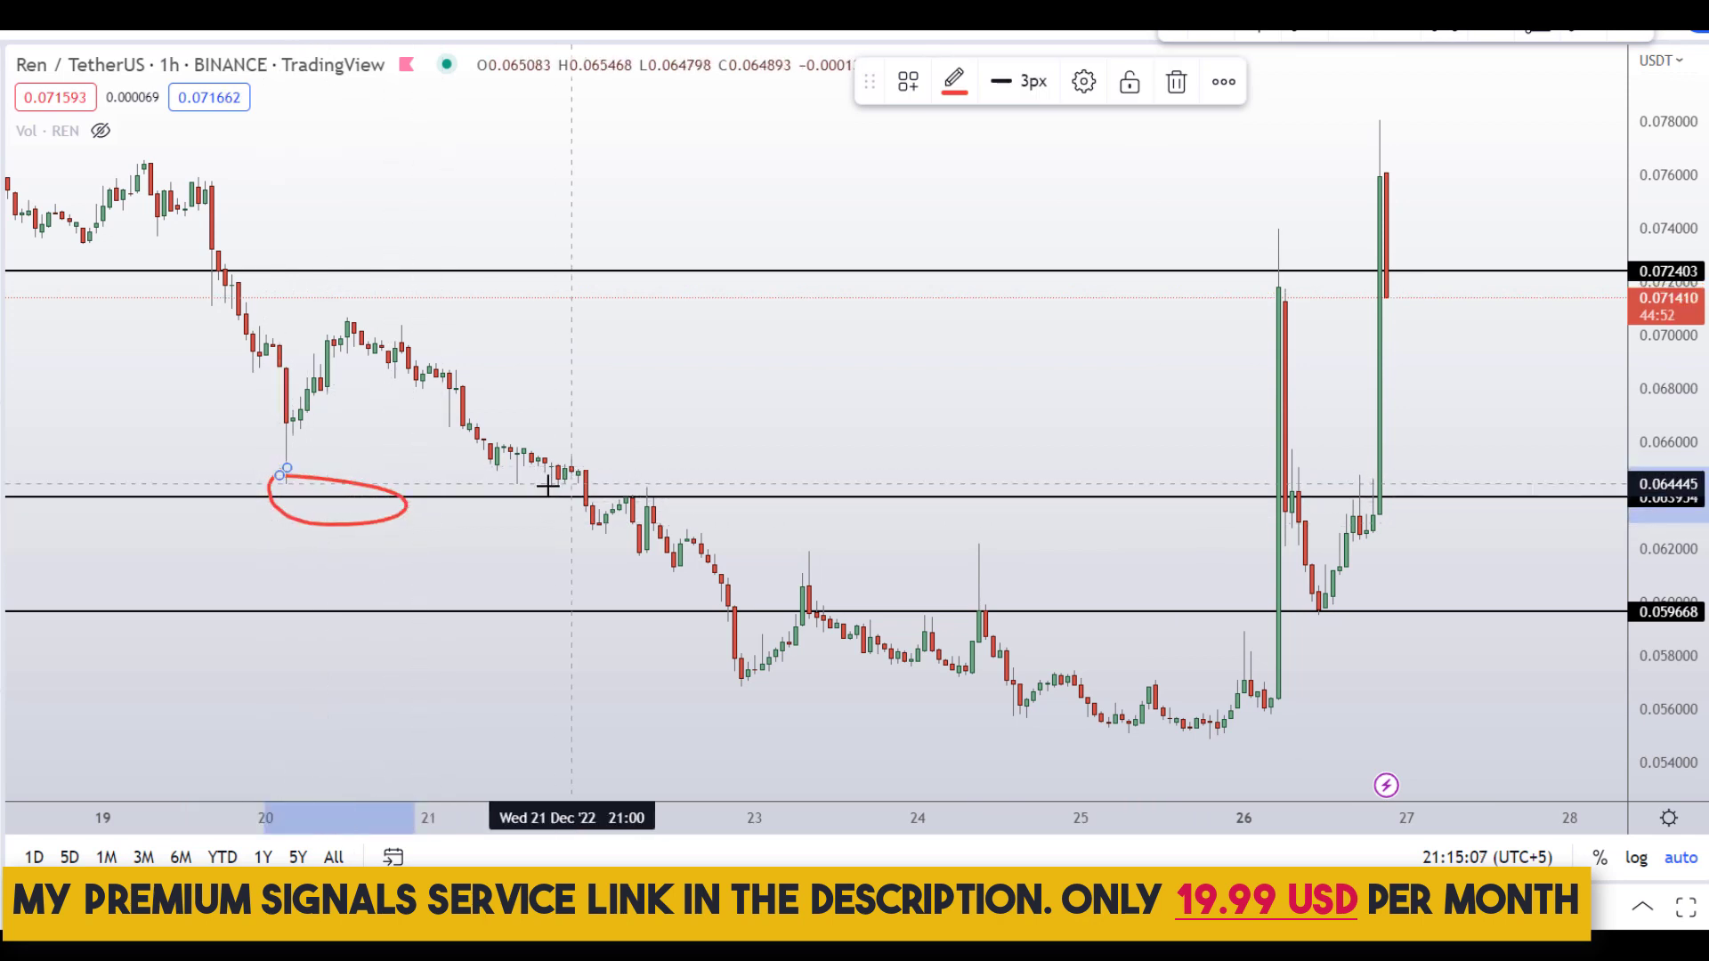
mouse_move(554, 493)
mouse_down()
mouse_move(709, 507)
mouse_move(544, 486)
mouse_up()
mouse_move(1389, 470)
mouse_down()
mouse_move(1449, 472)
mouse_move(1421, 460)
mouse_up()
mouse_move(790, 584)
mouse_down()
mouse_move(769, 610)
mouse_move(785, 583)
mouse_up()
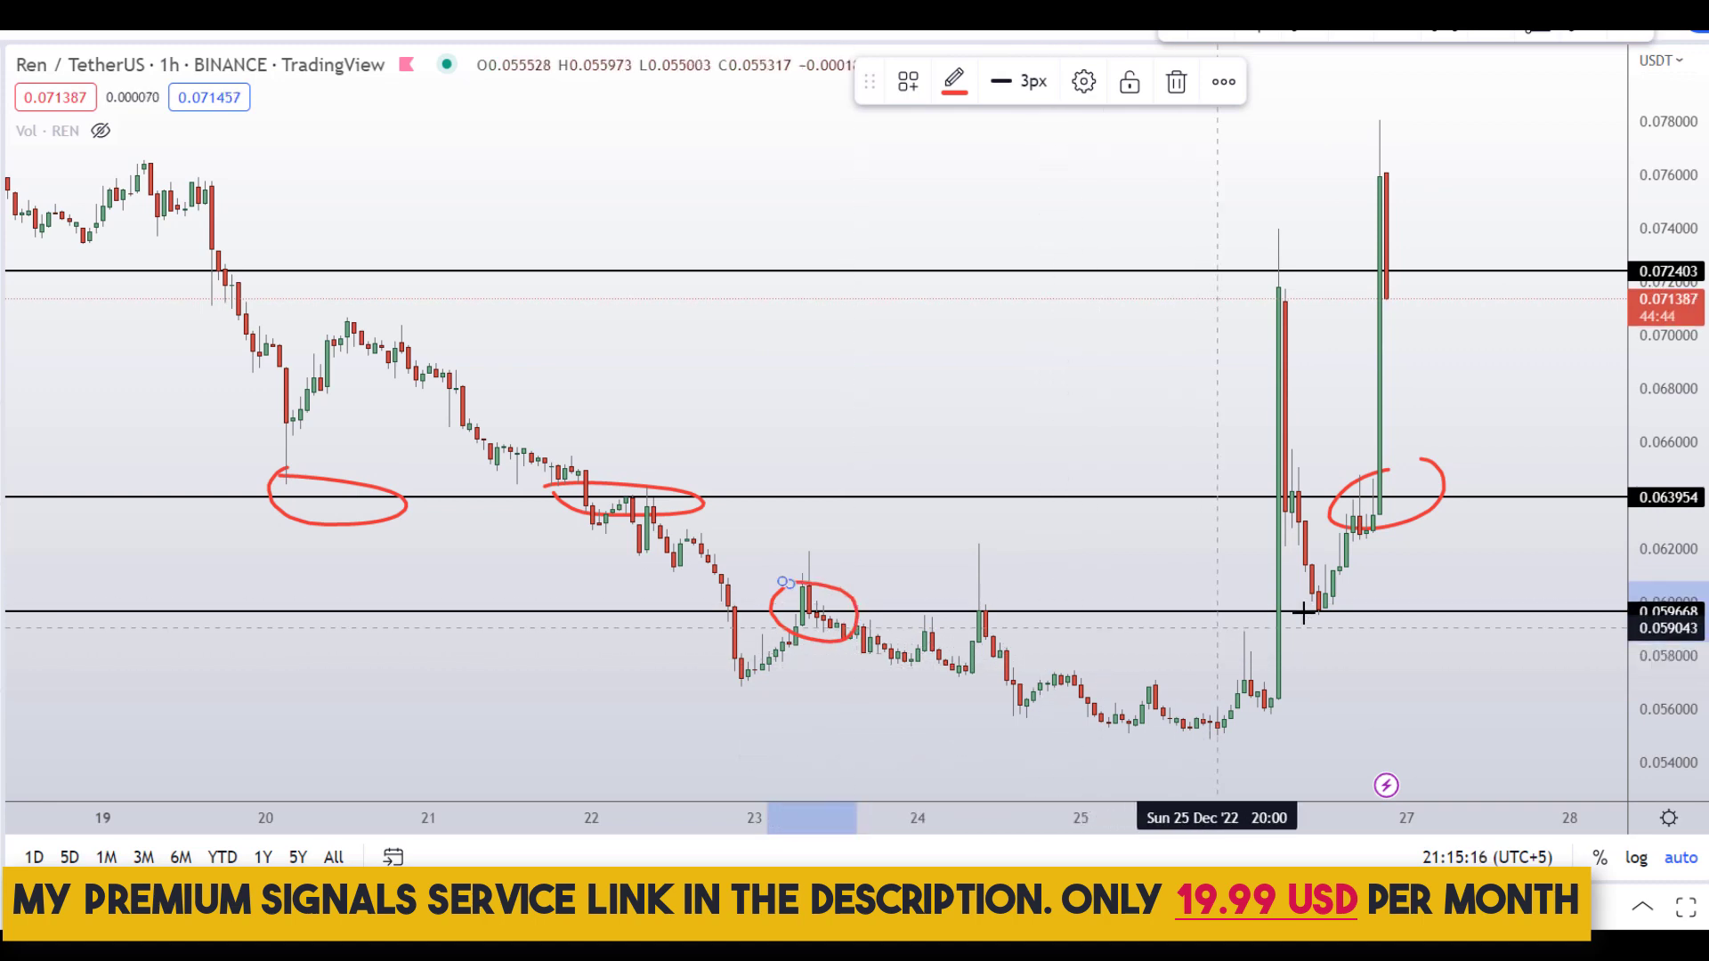
mouse_move(1318, 584)
mouse_down()
mouse_move(1278, 618)
mouse_move(1305, 588)
mouse_up()
key(ctrl+z)
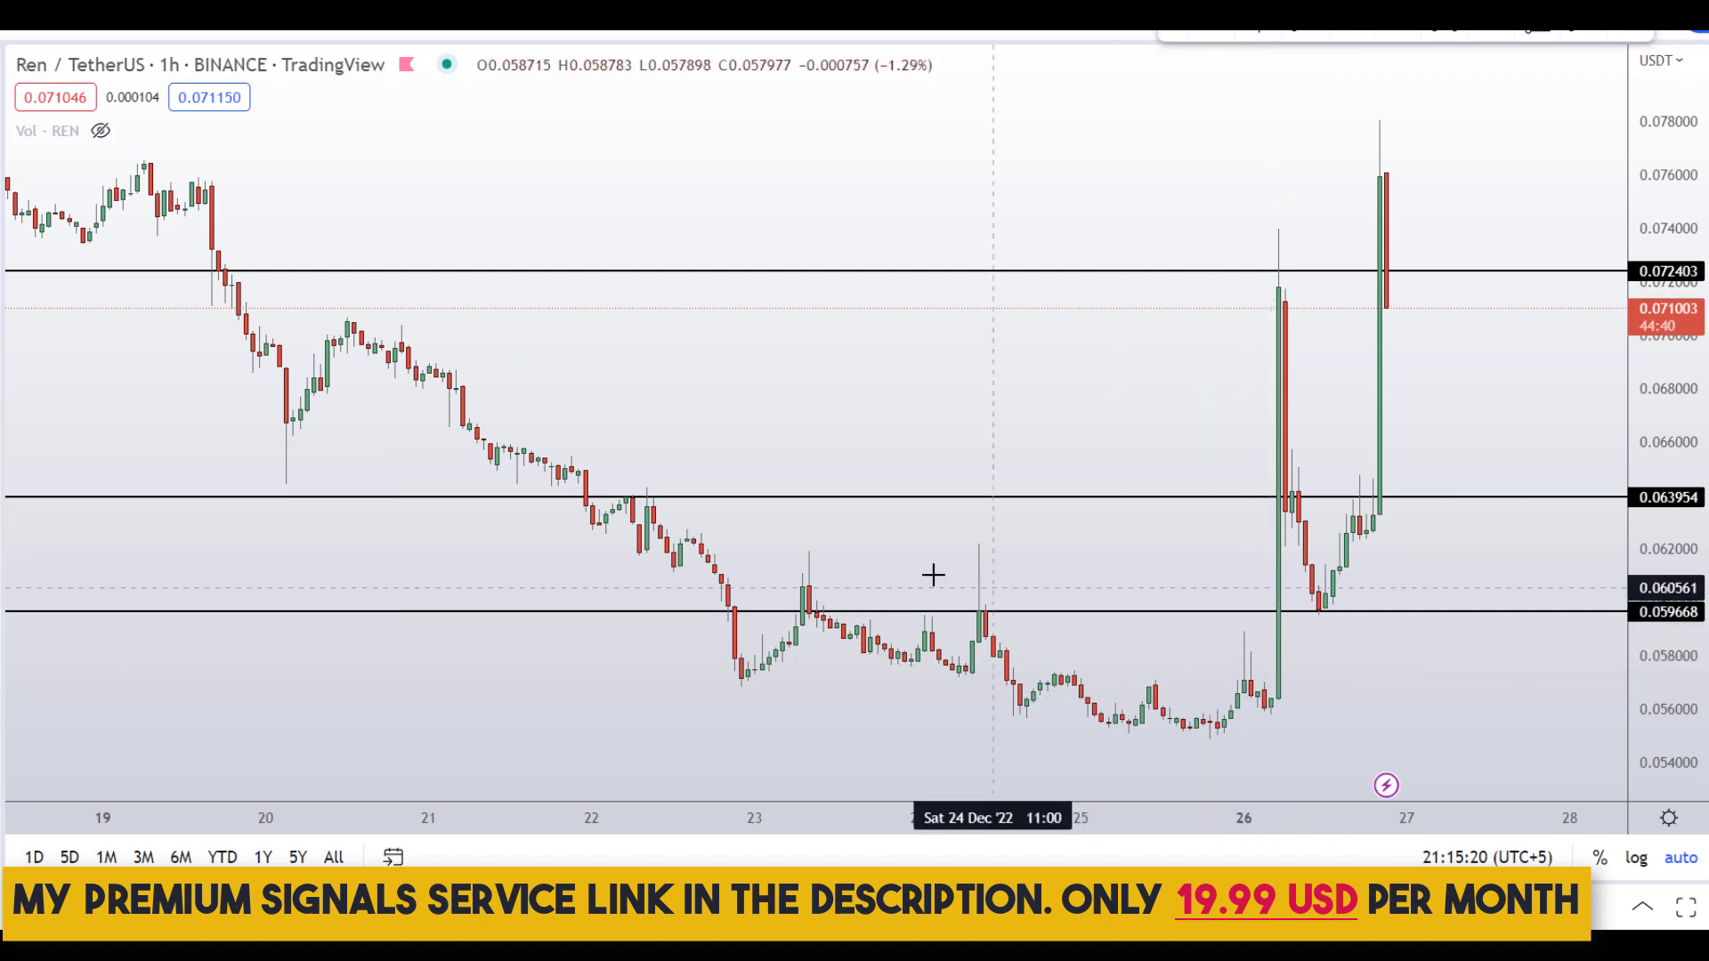
Step: Place a price range measurement from the 0.063954 line up to the 0.072403 line, just after the latest candle
scroll(748, 530, up, 3)
mouse_move(1287, 316)
mouse_down()
mouse_move(1323, 500)
mouse_move(1407, 488)
mouse_move(1474, 362)
mouse_up()
drag(1375, 558, 1460, 600)
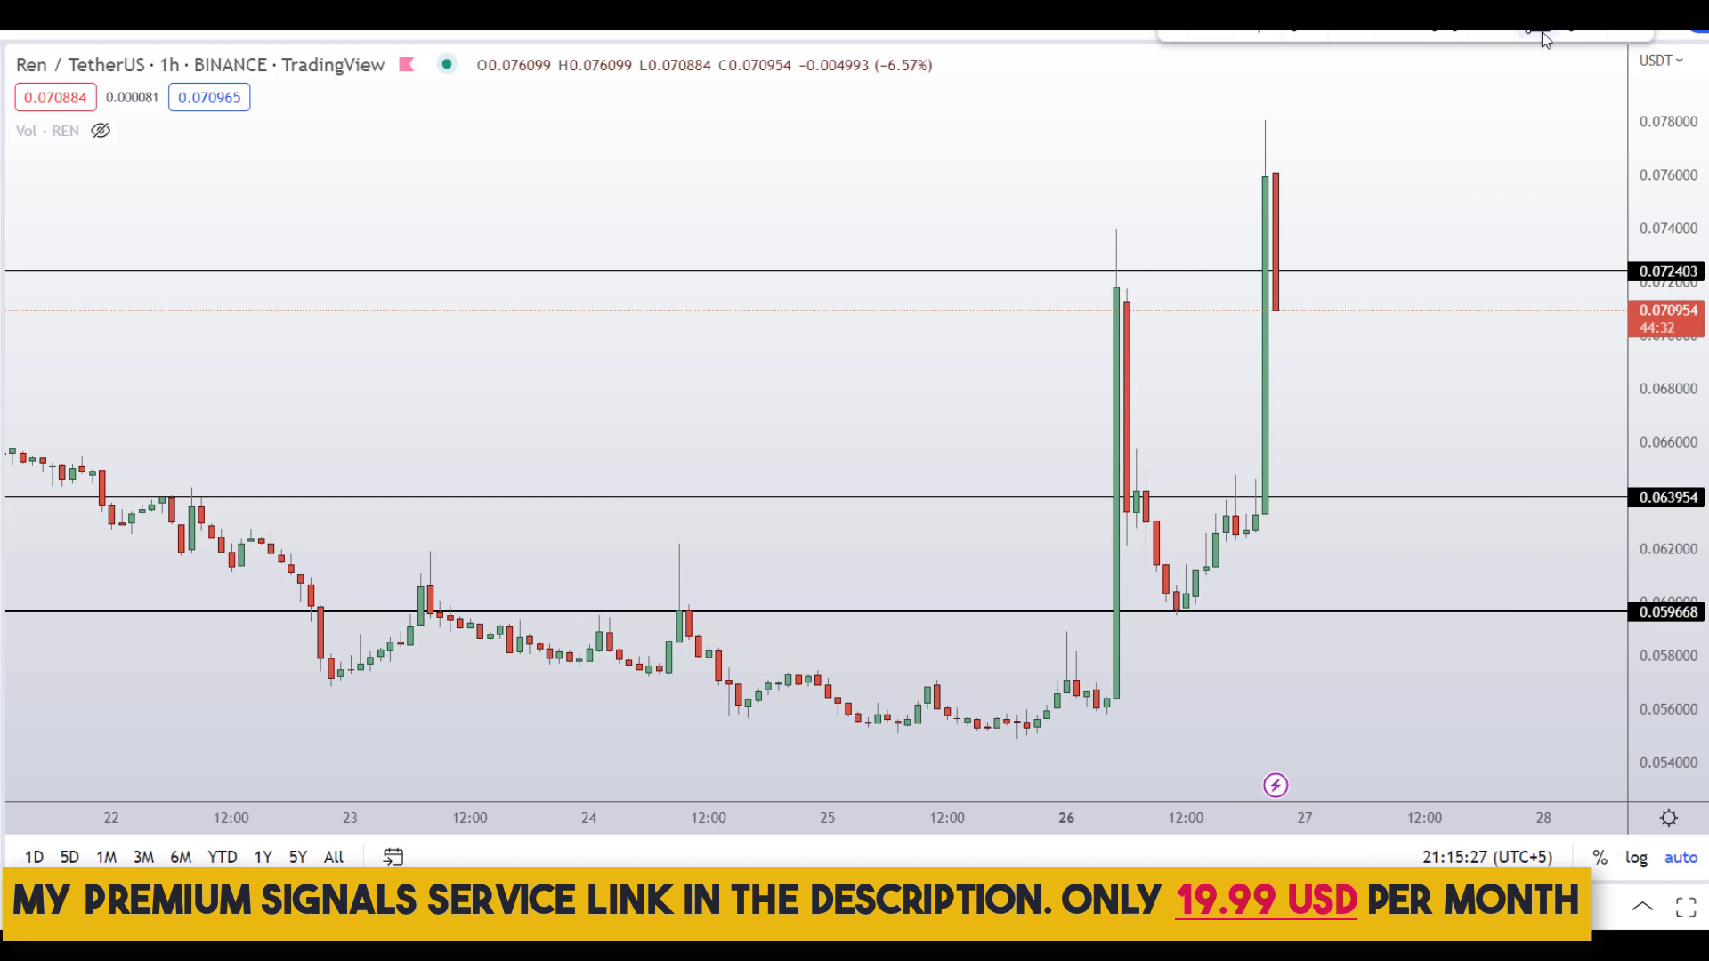
click(1542, 36)
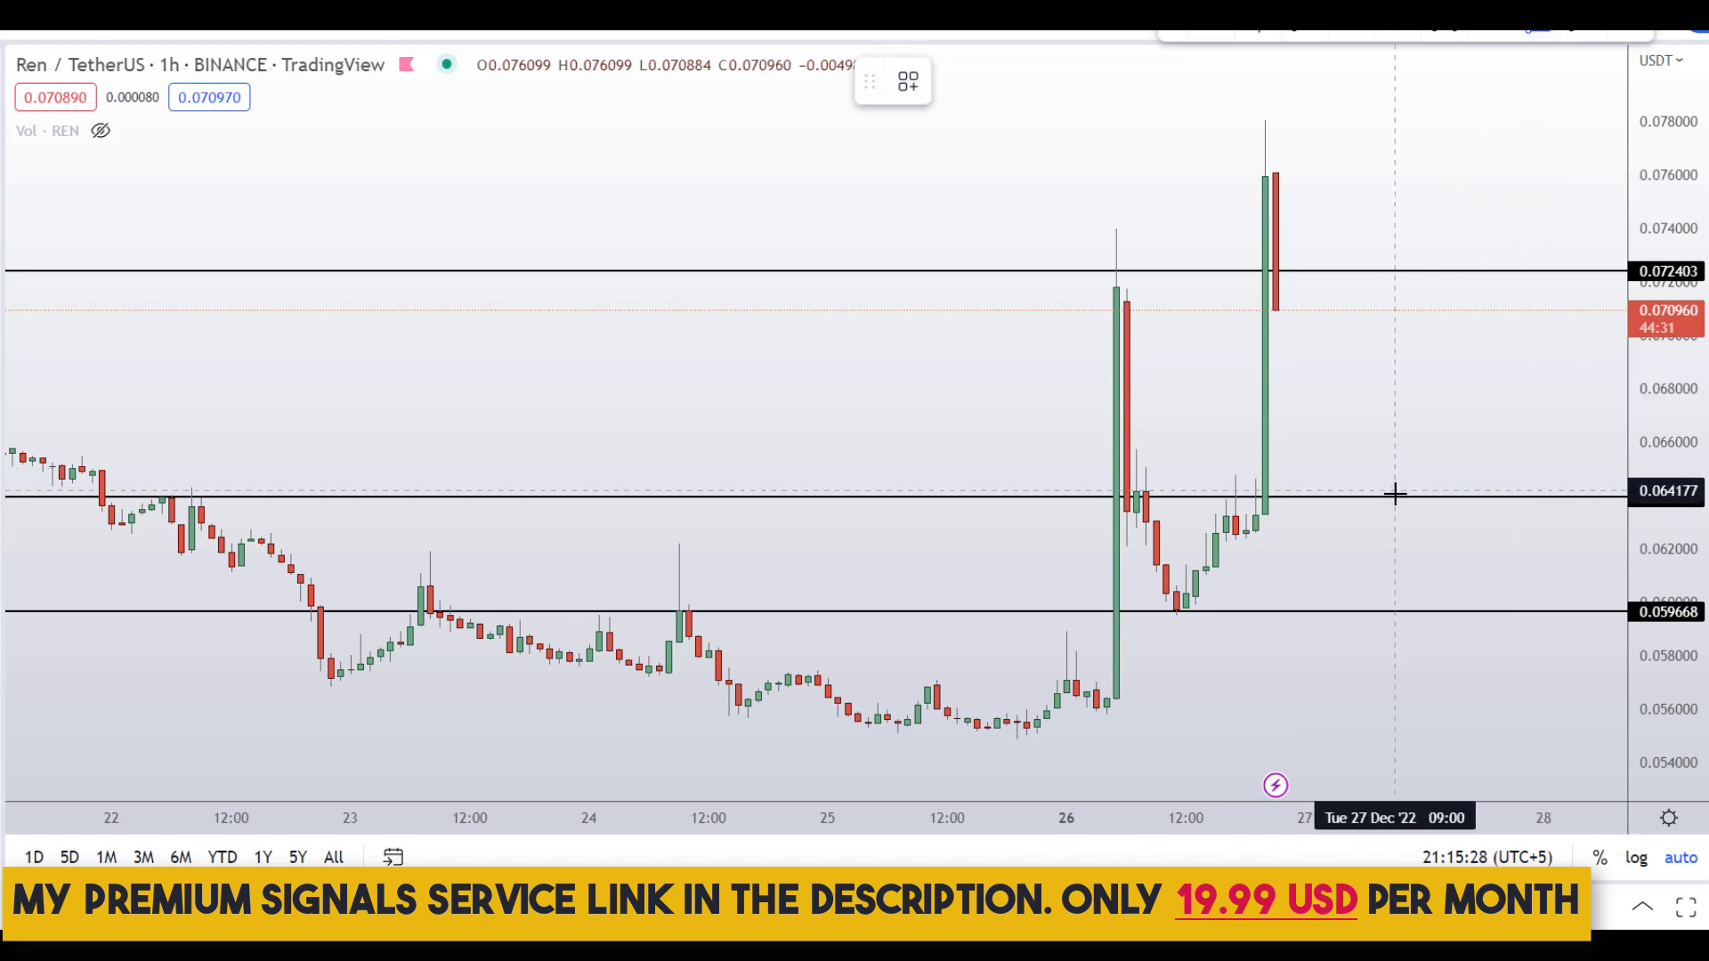
shift+click(1395, 494)
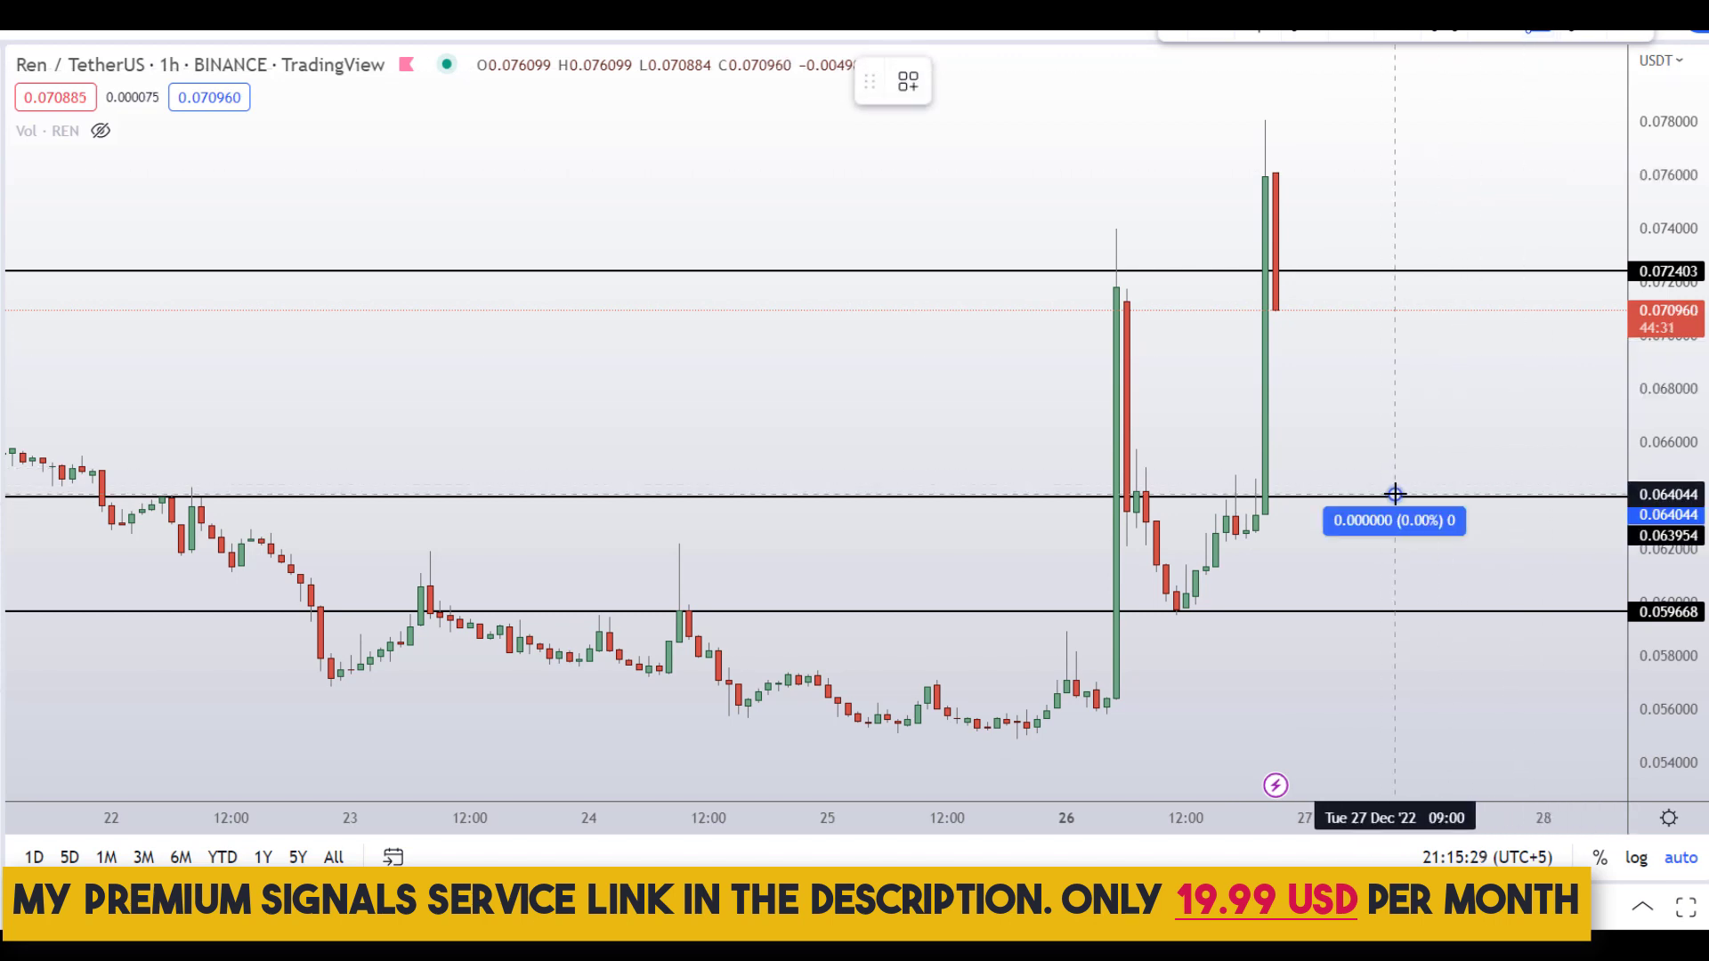
click(1474, 267)
Step: Add two price range measurements from the 0.059668 line, one up to the 0.063954 line and one up to the 0.072403 line
drag(1523, 336, 951, 397)
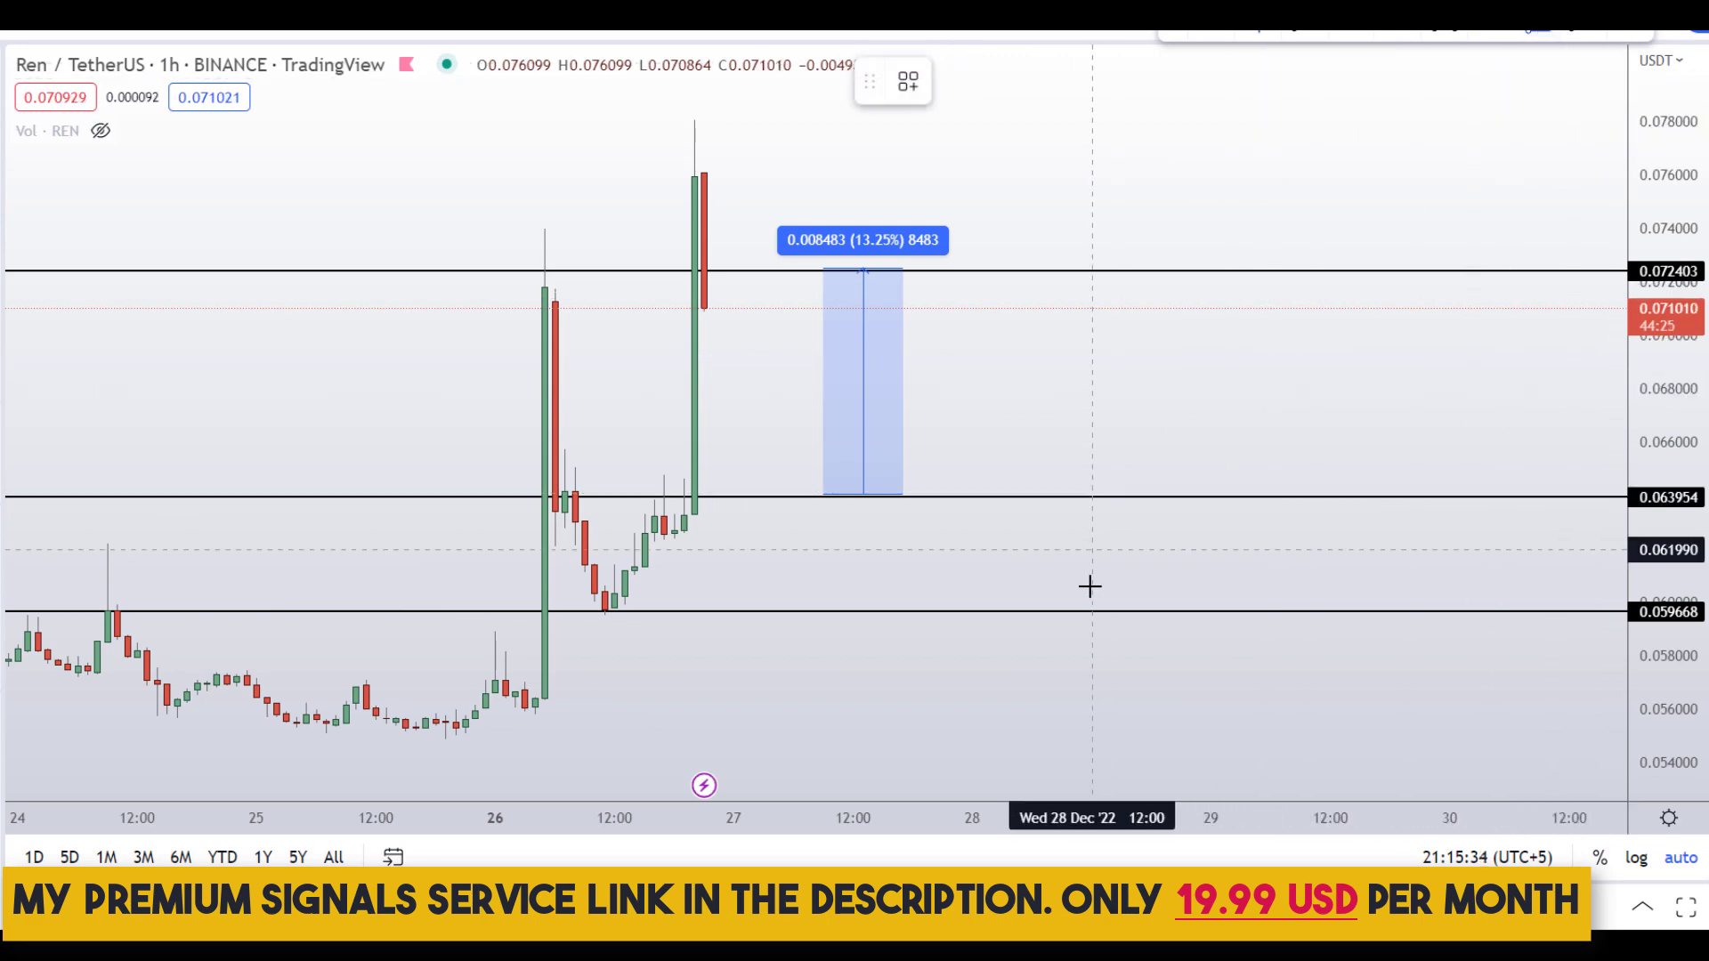
shift+click(1191, 613)
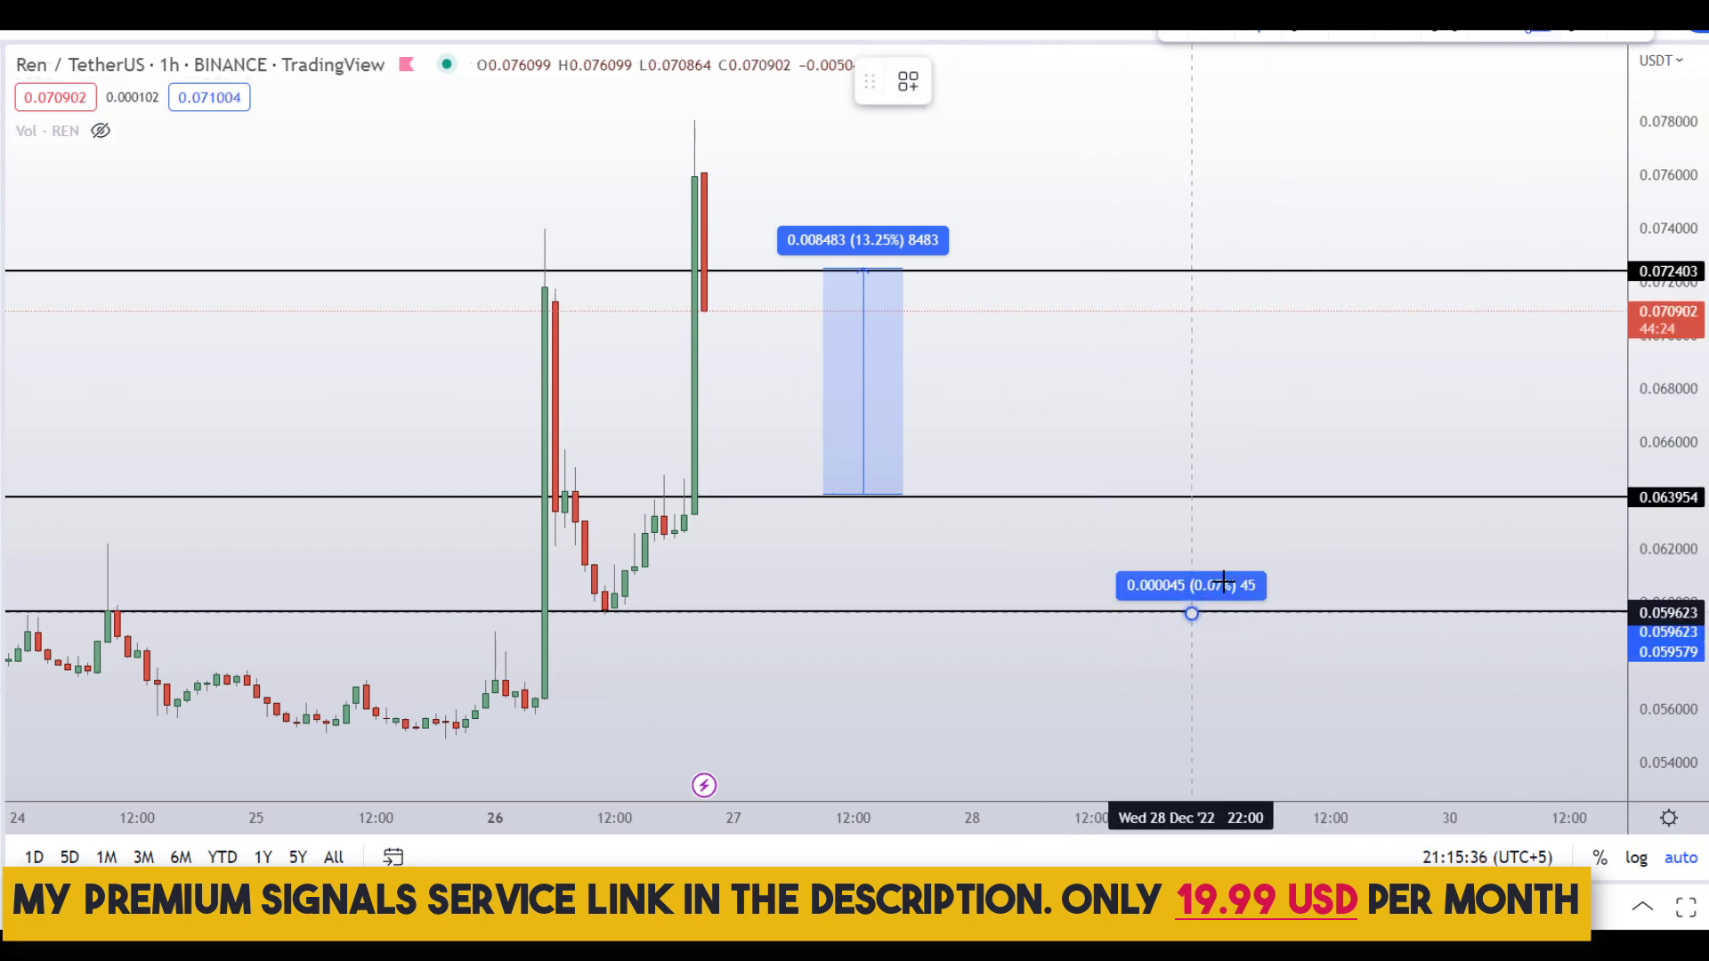
click(1289, 496)
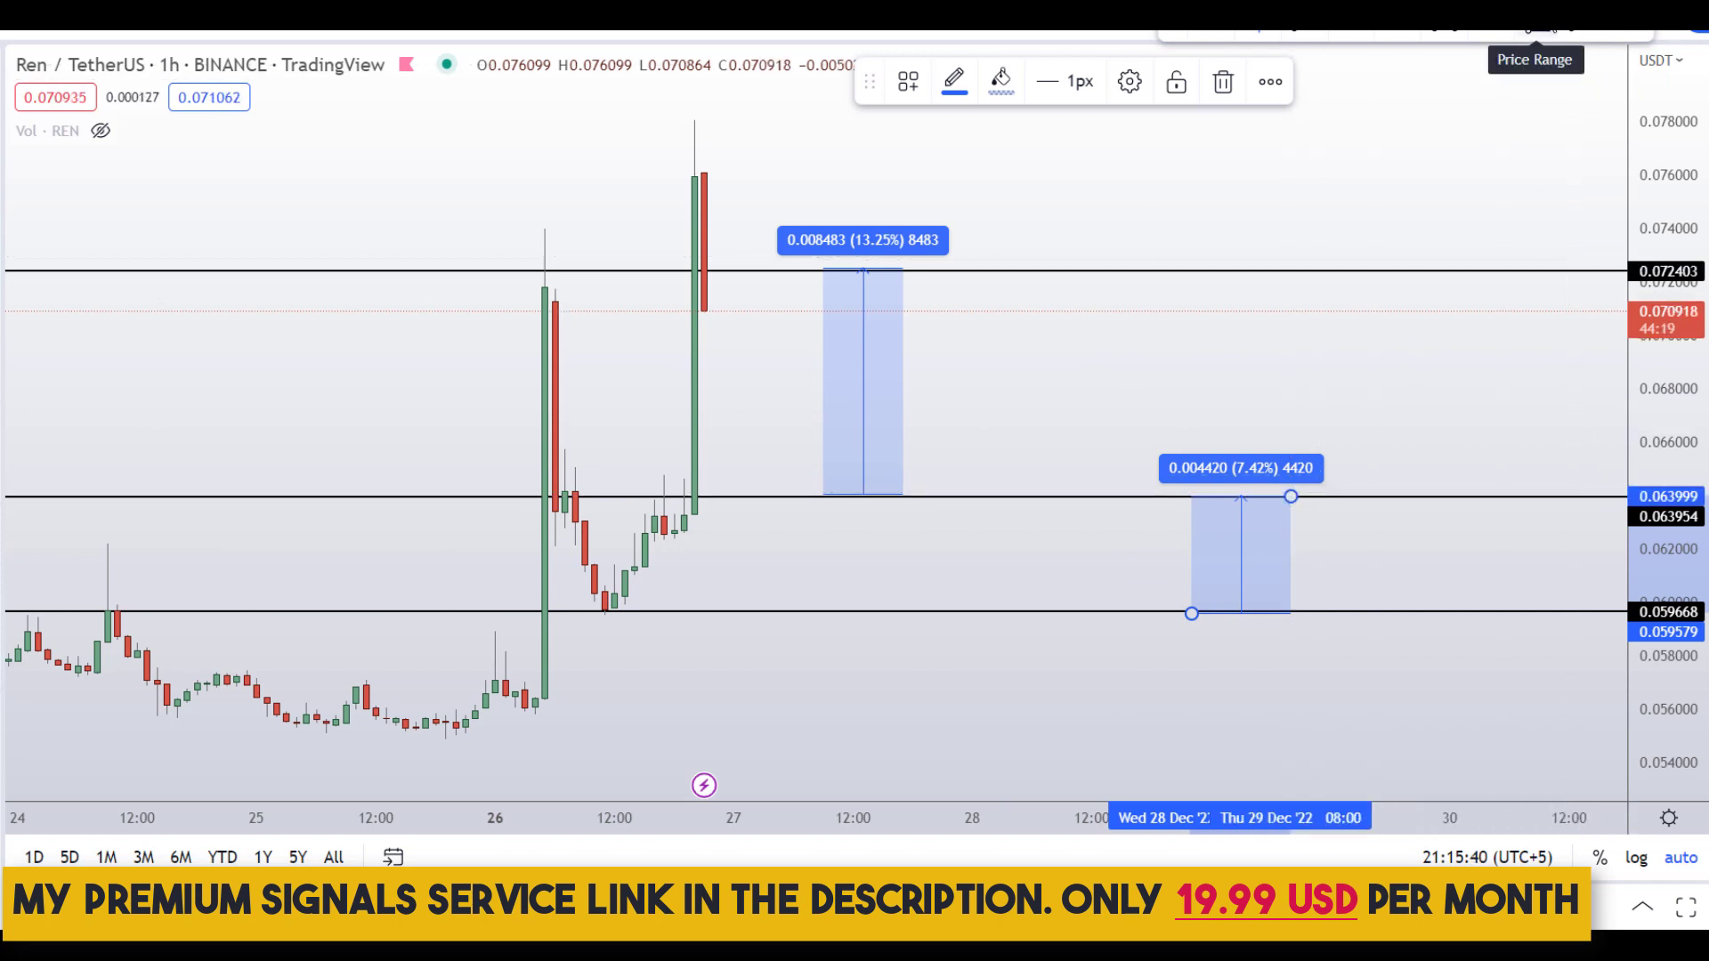
click(1547, 24)
click(1379, 606)
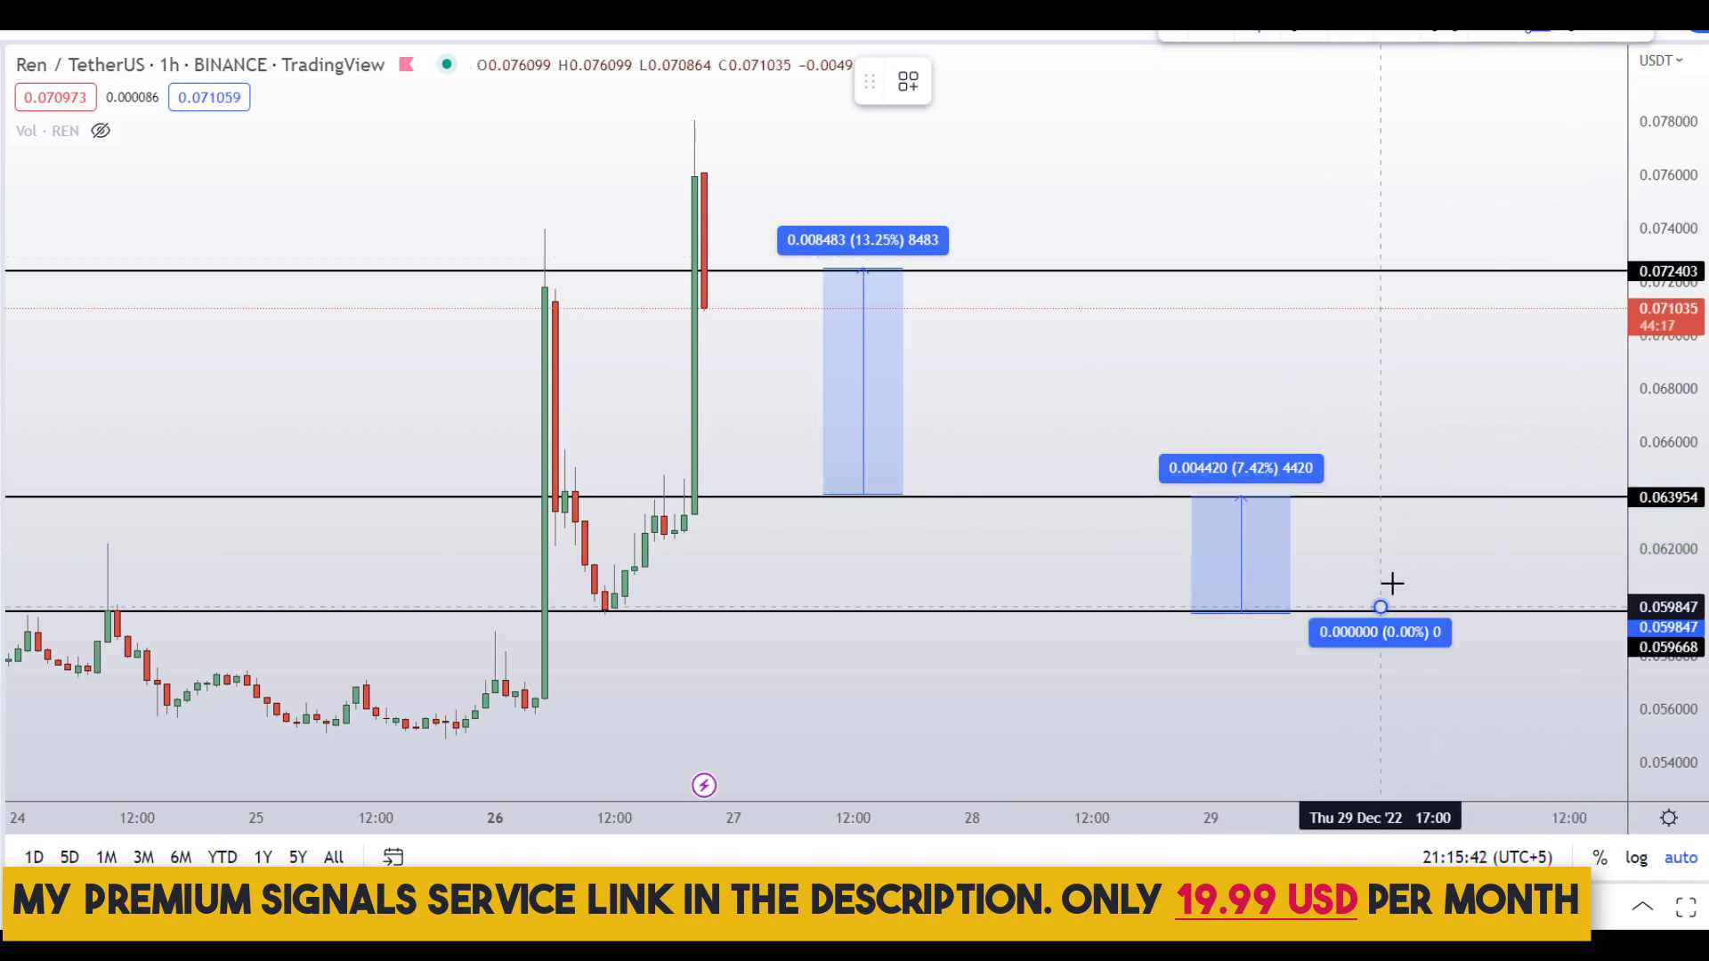
click(1470, 269)
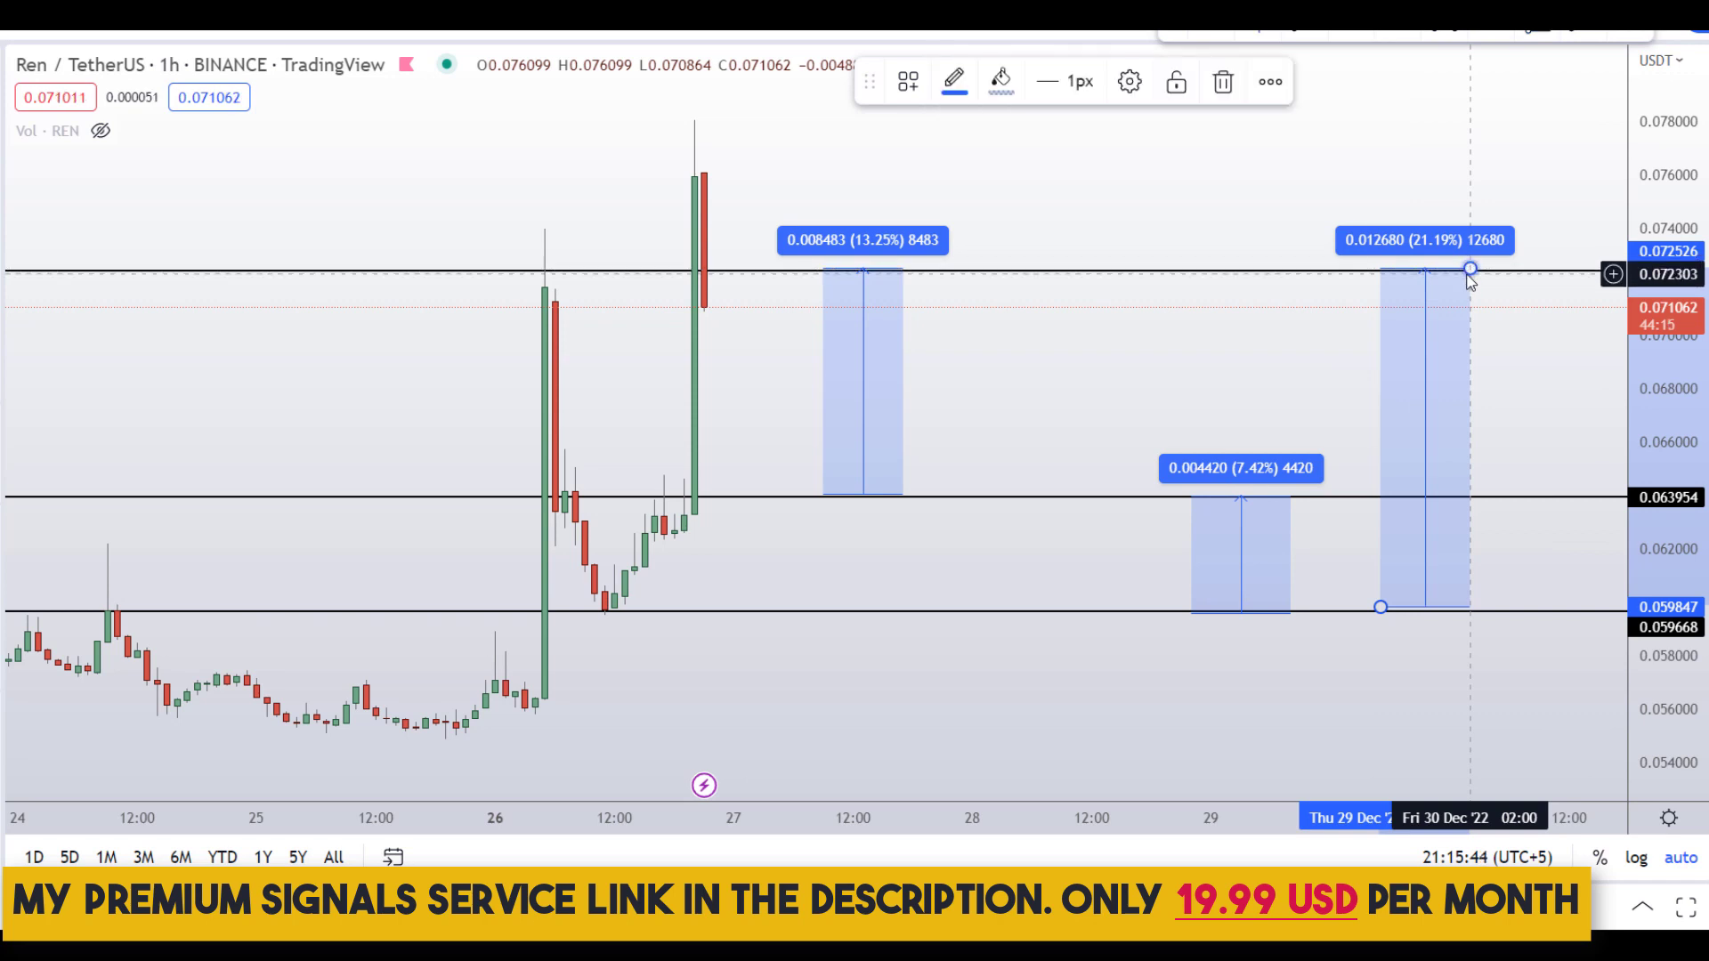
Step: Brush an underline at 0.063954 with a cross at 0.072403, and a falling price path to the 0.059668 line, undoing each sketch
scroll(1541, 434, down, 2)
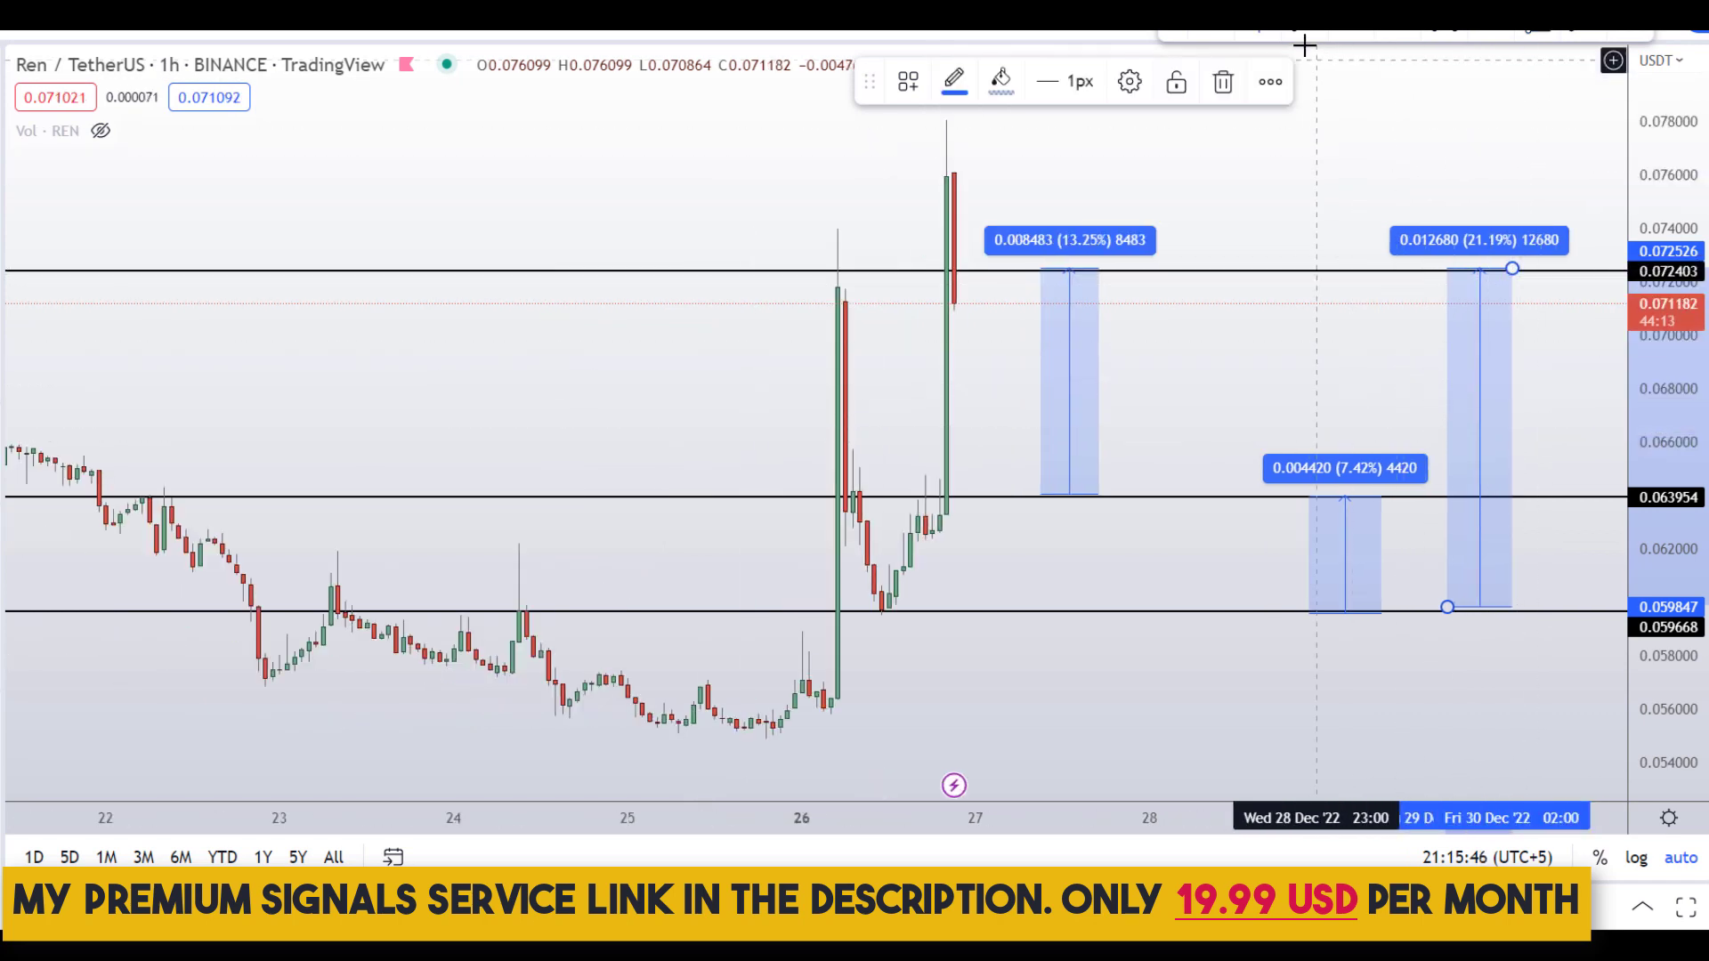
drag(1677, 365, 1677, 504)
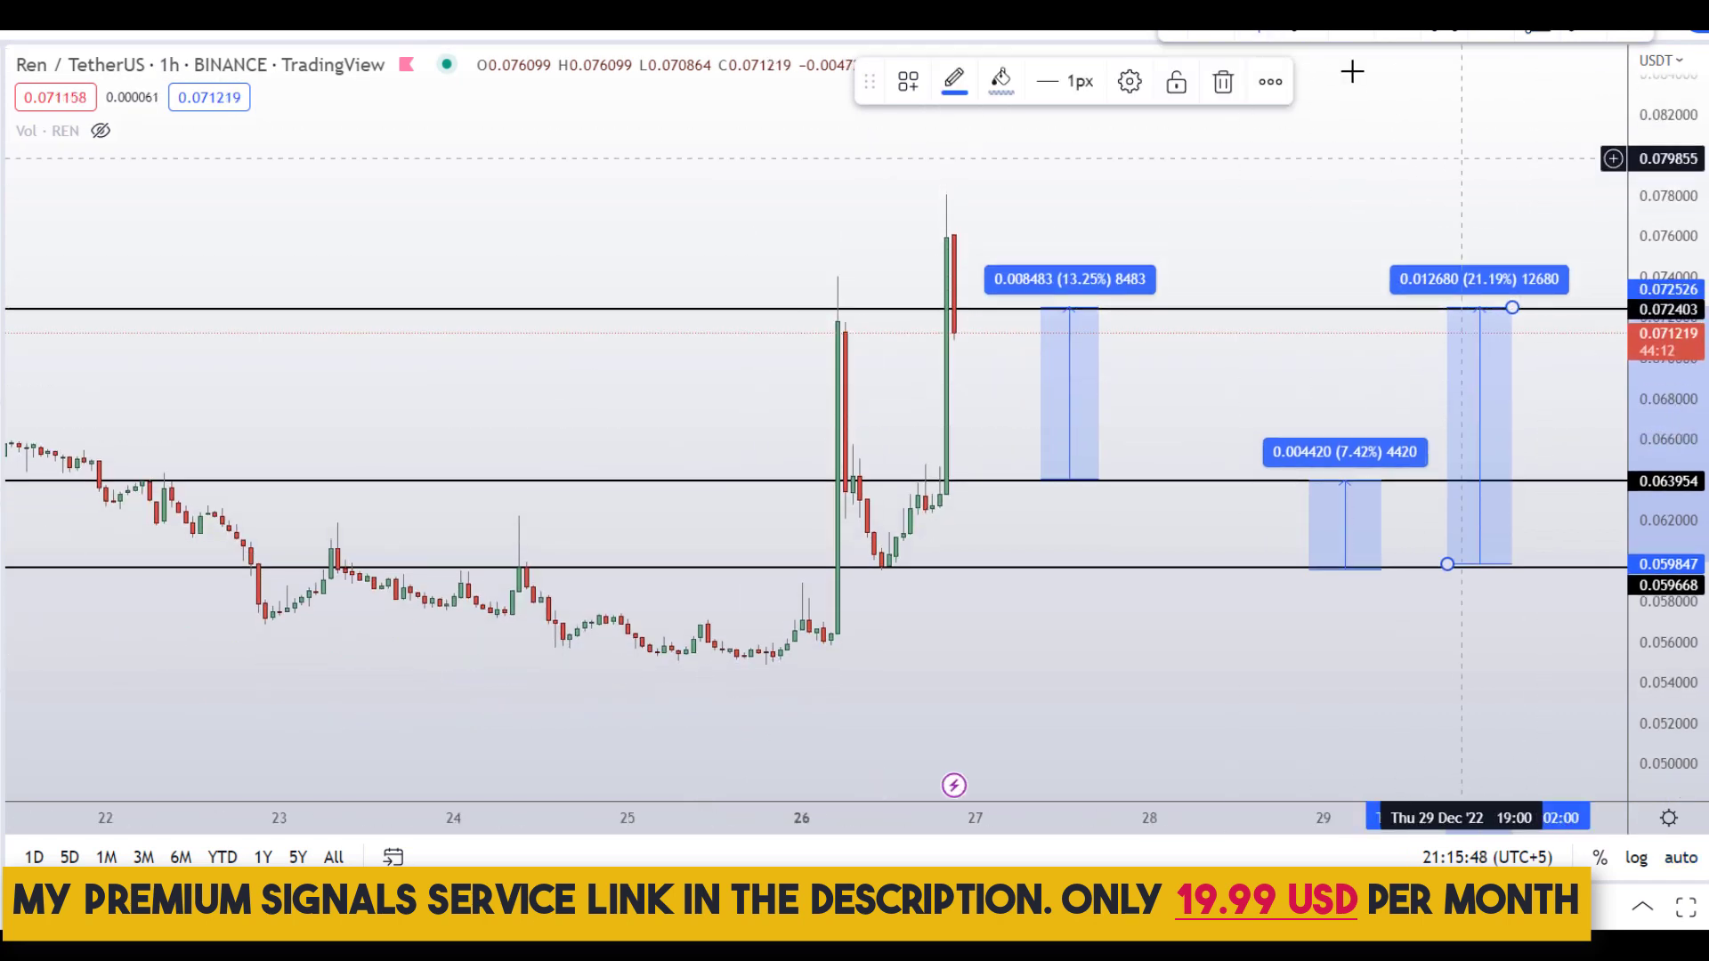
click(1202, 40)
drag(1001, 470, 1153, 480)
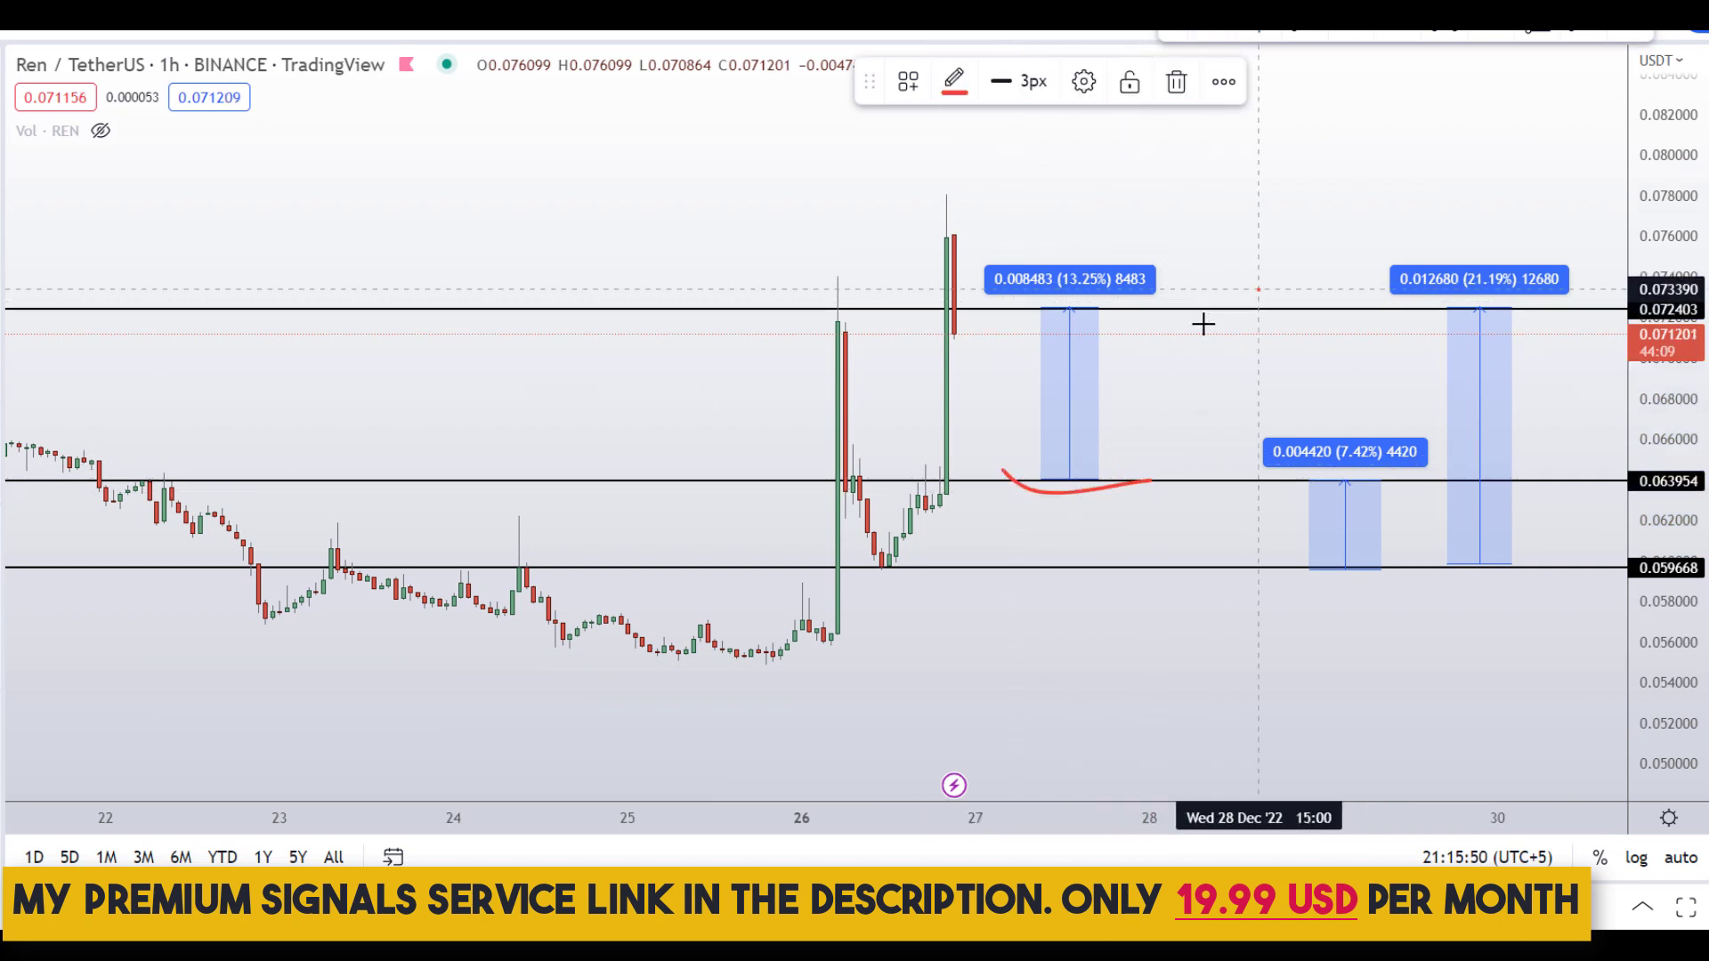
mouse_move(1193, 341)
mouse_down()
mouse_move(1255, 289)
mouse_move(1272, 346)
mouse_up()
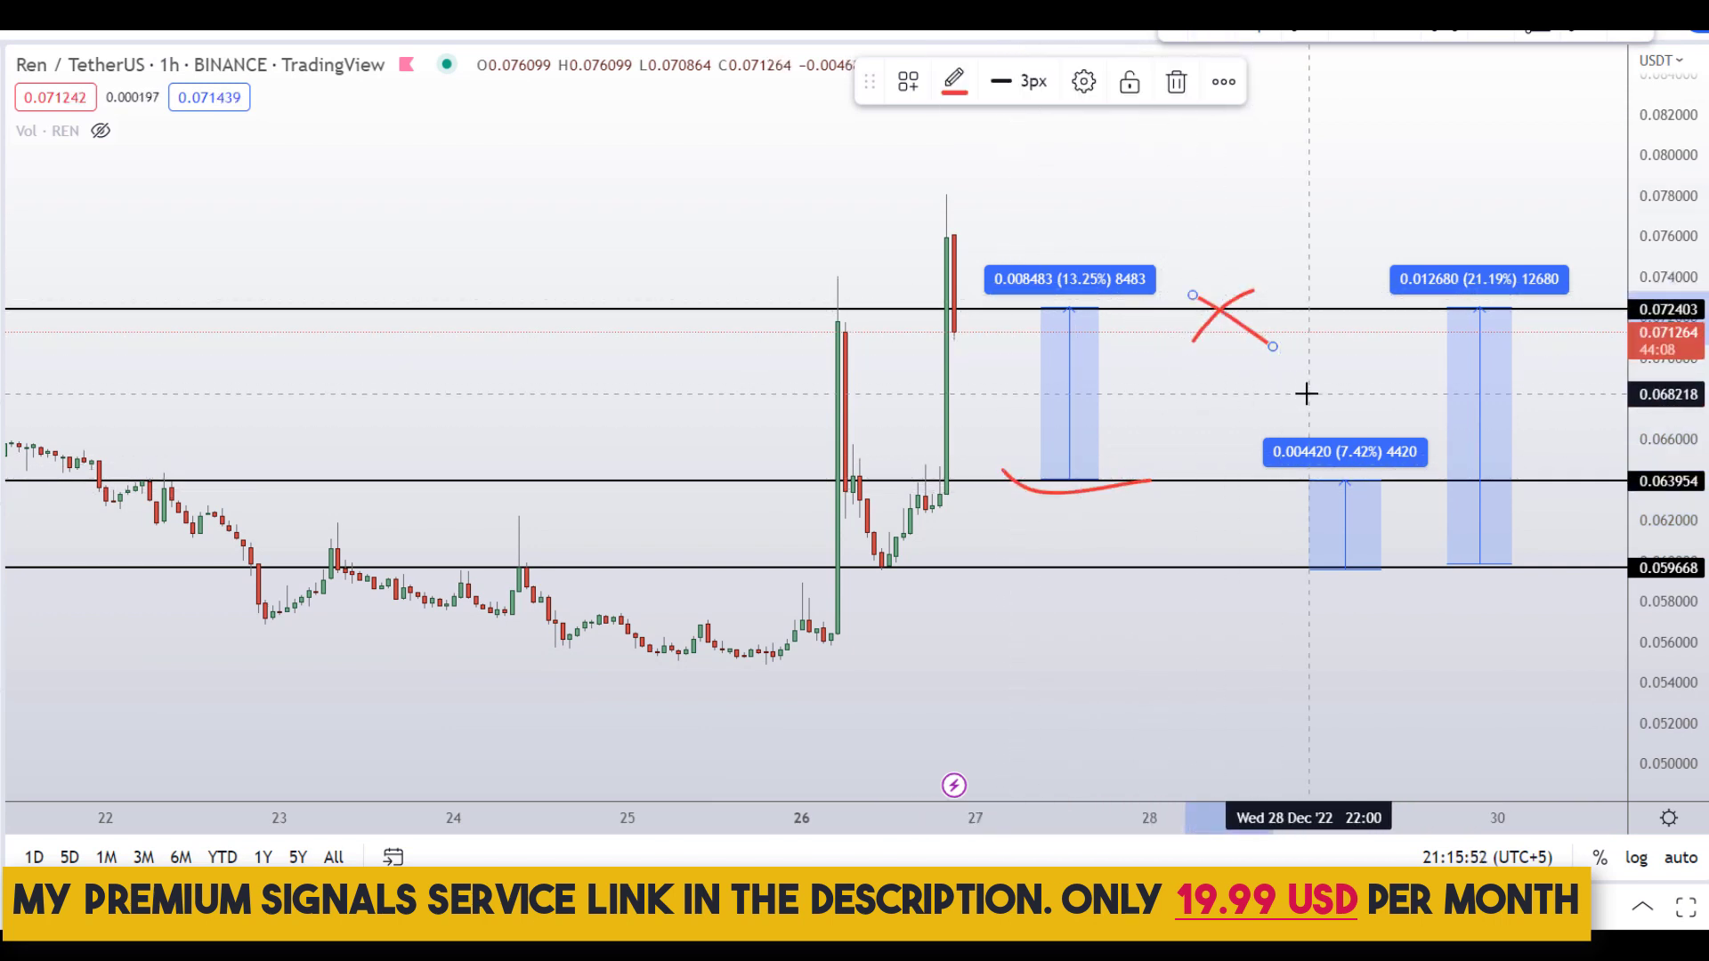
key(ctrl)
key(Escape)
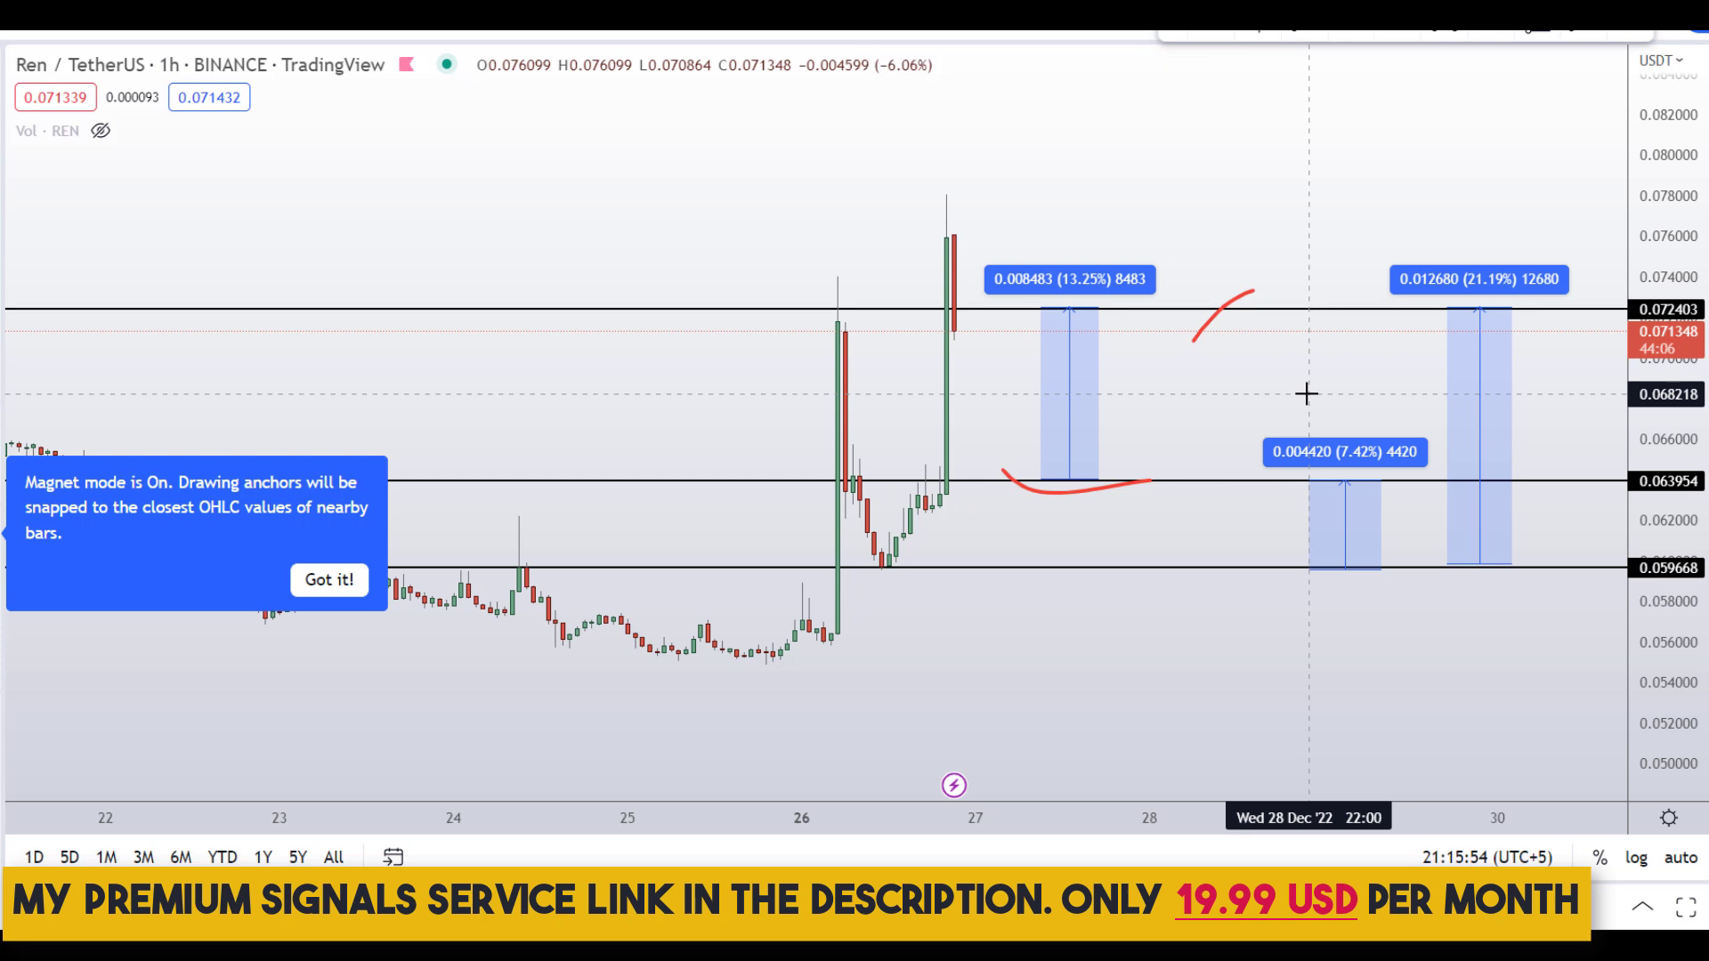
key(ctrl+z)
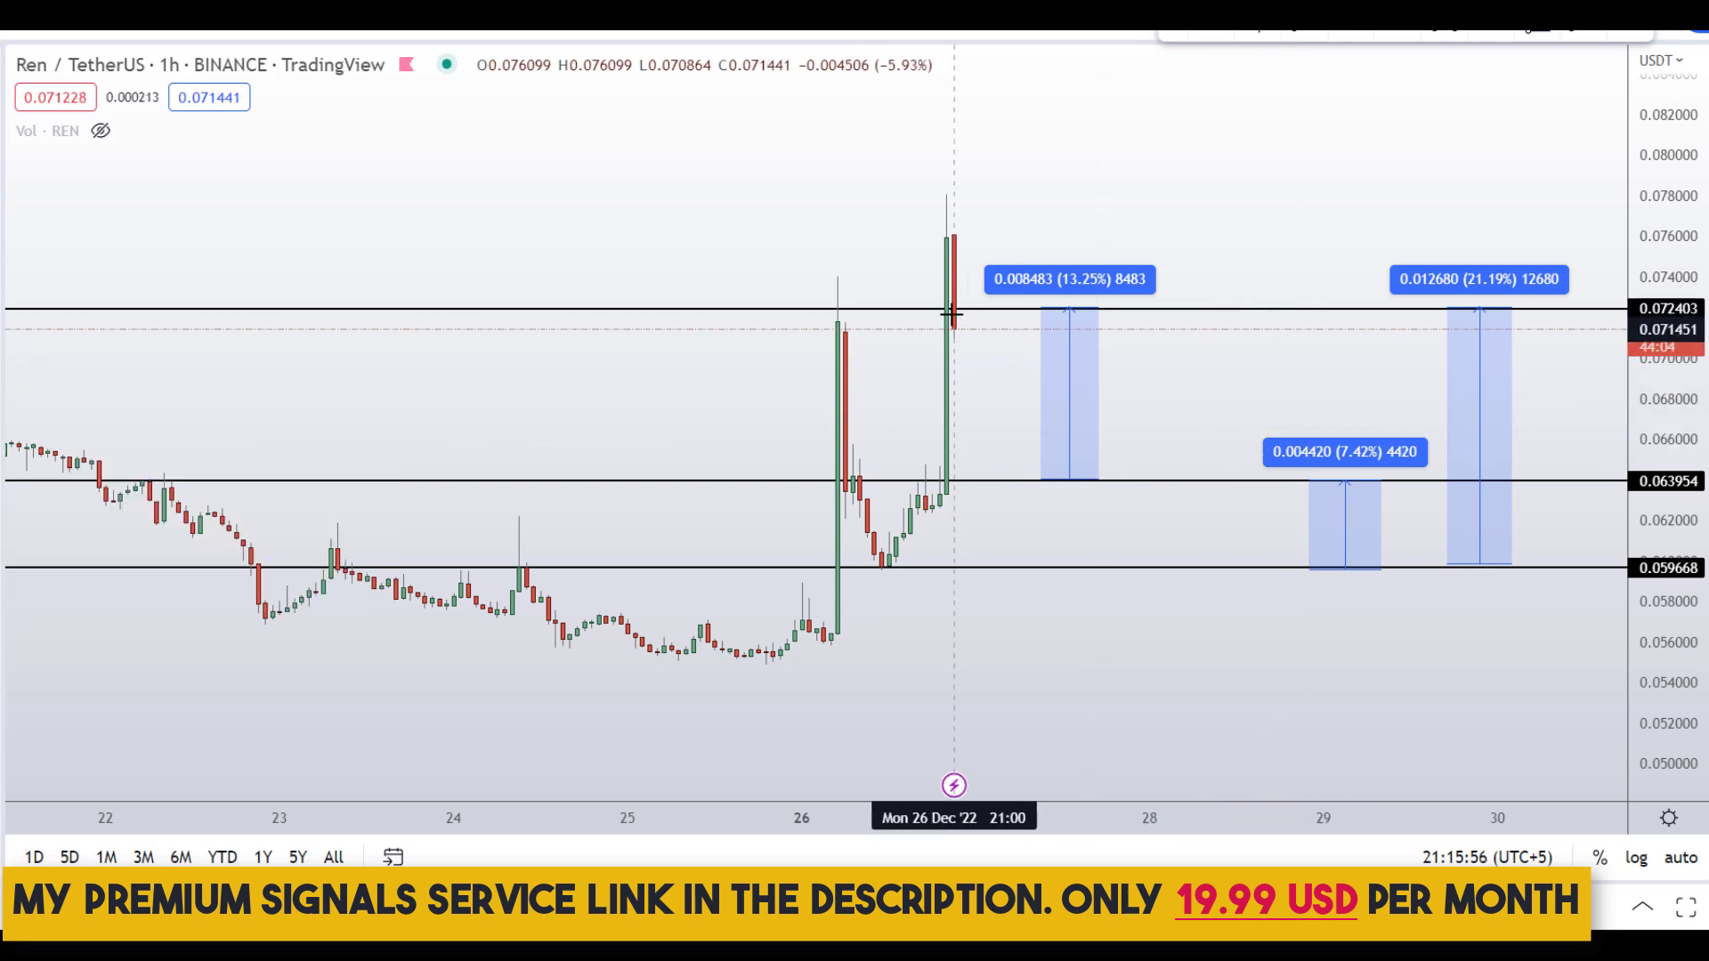
mouse_move(952, 313)
mouse_down()
mouse_move(991, 489)
mouse_move(1030, 454)
mouse_move(1157, 476)
mouse_move(1205, 504)
mouse_move(1232, 564)
mouse_move(1329, 590)
mouse_up()
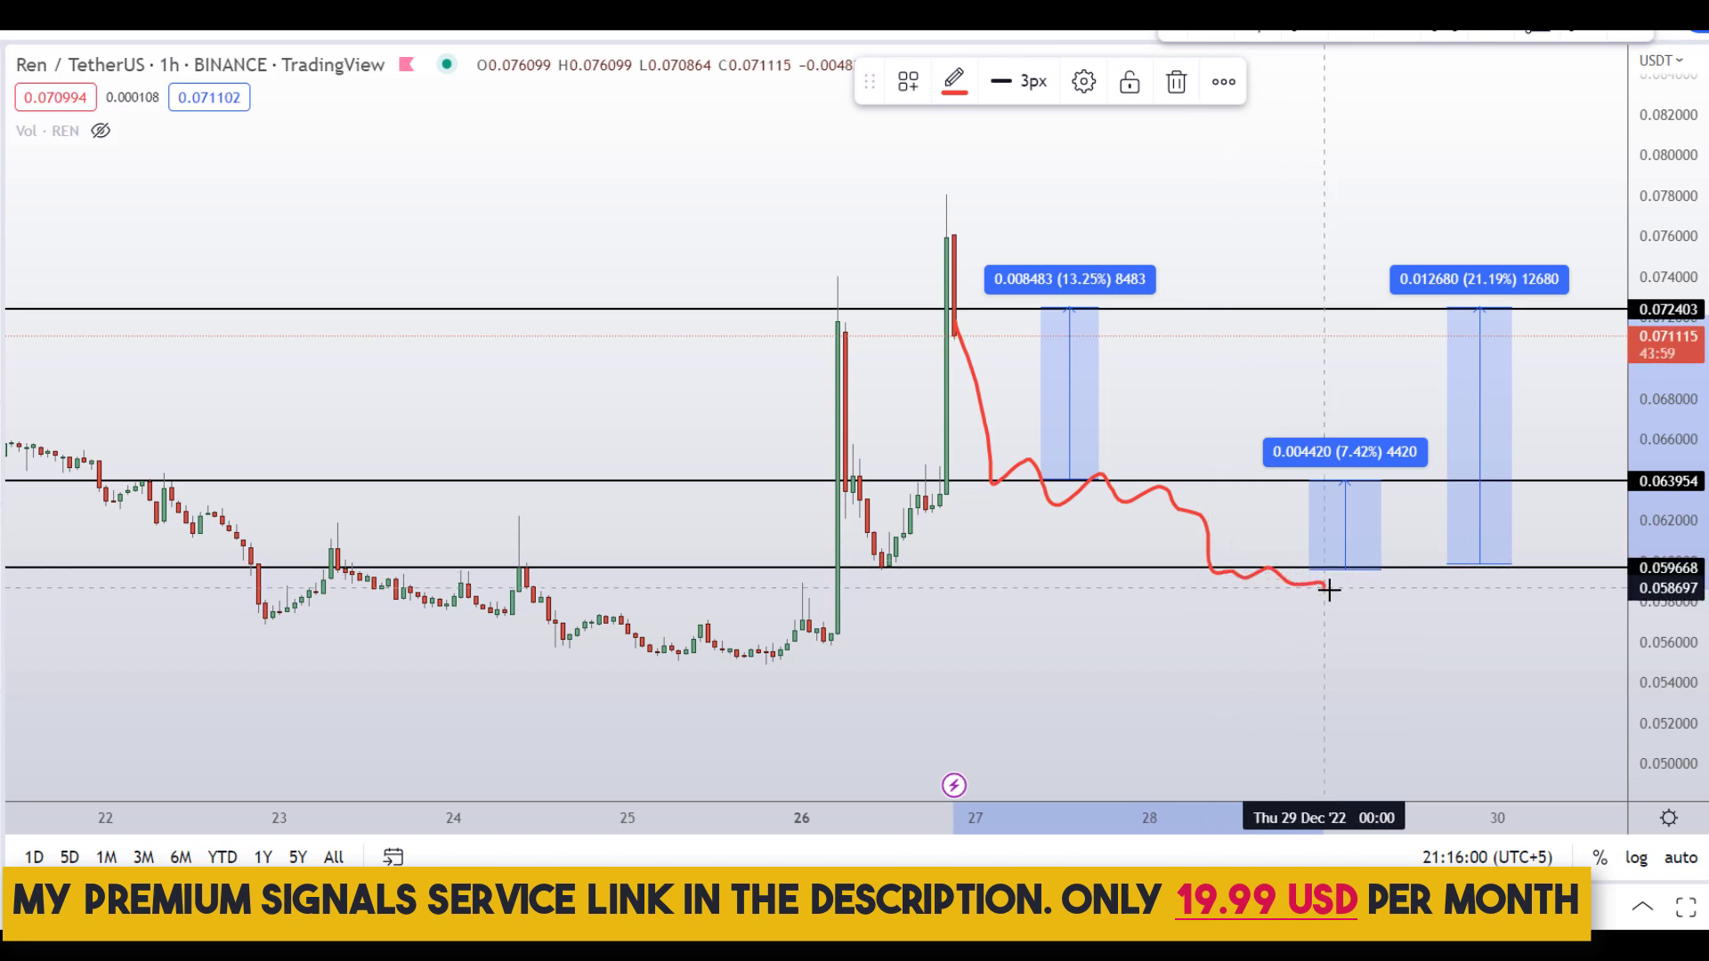
key(ctrl+z)
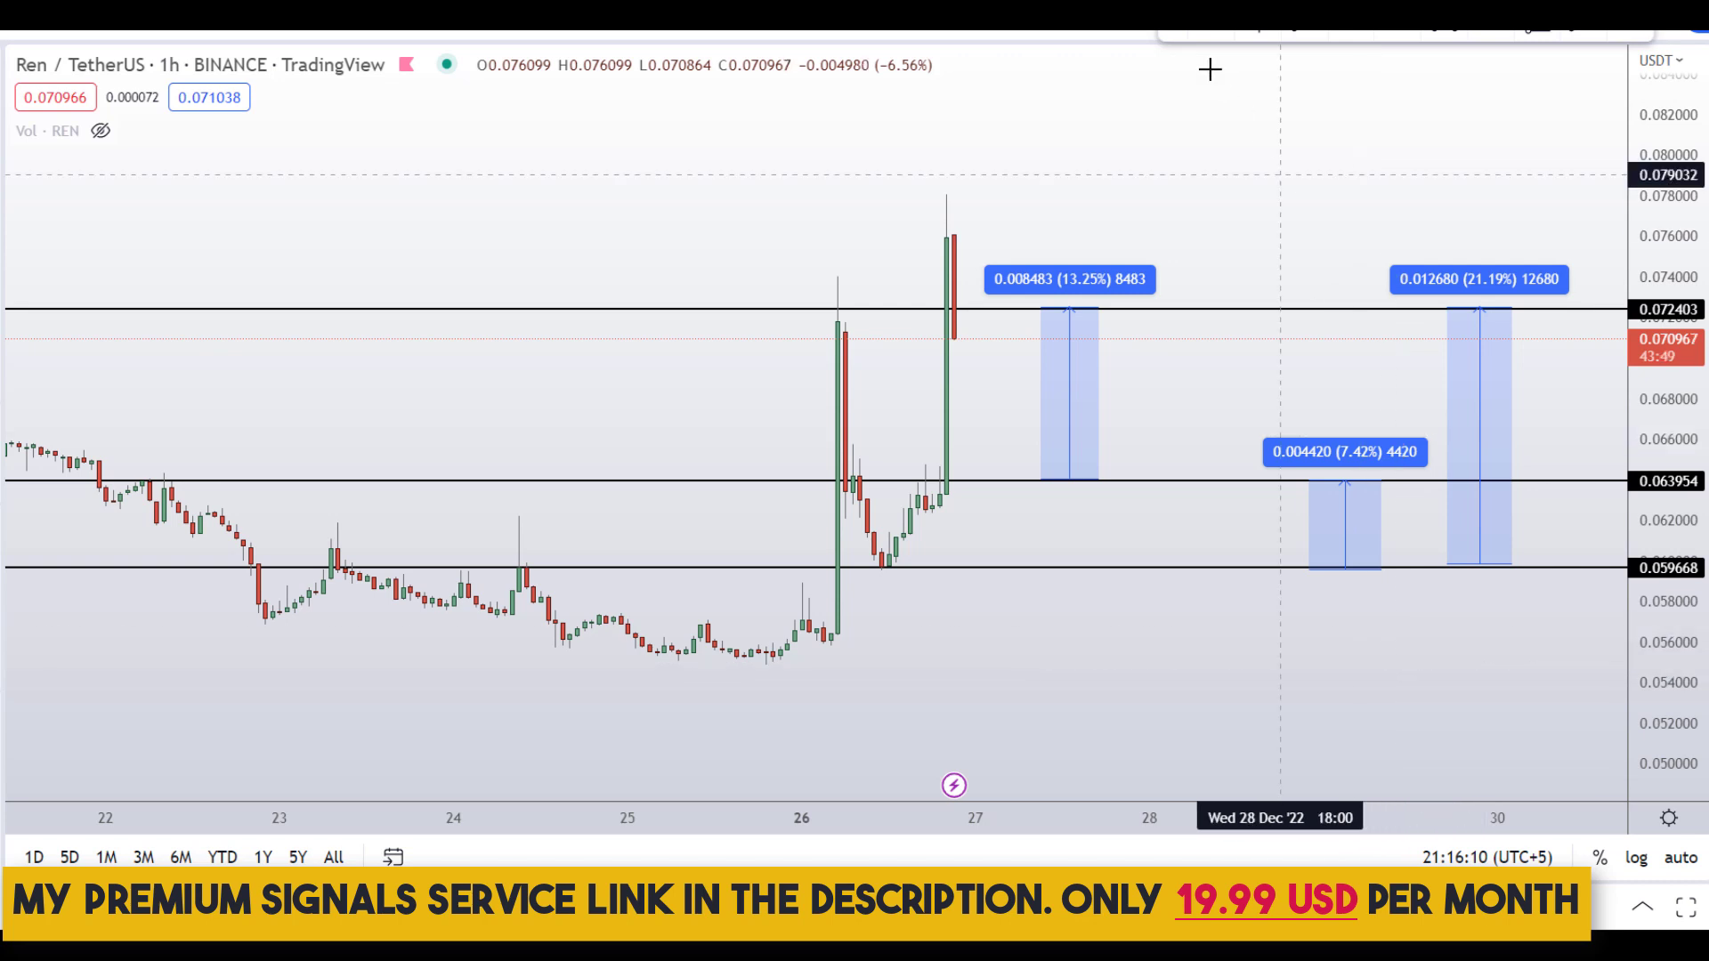
Step: Circle the whole projected trade area and the percentage labels of the three price ranges with the brush
mouse_move(1053, 140)
mouse_down()
mouse_move(824, 382)
mouse_move(1484, 507)
mouse_move(1624, 330)
mouse_up()
mouse_move(1566, 190)
mouse_down()
mouse_move(1293, 122)
mouse_move(1049, 140)
mouse_move(934, 172)
mouse_up()
mouse_move(1040, 231)
mouse_down()
mouse_move(1024, 369)
mouse_move(1077, 219)
mouse_up()
drag(1496, 324, 1400, 243)
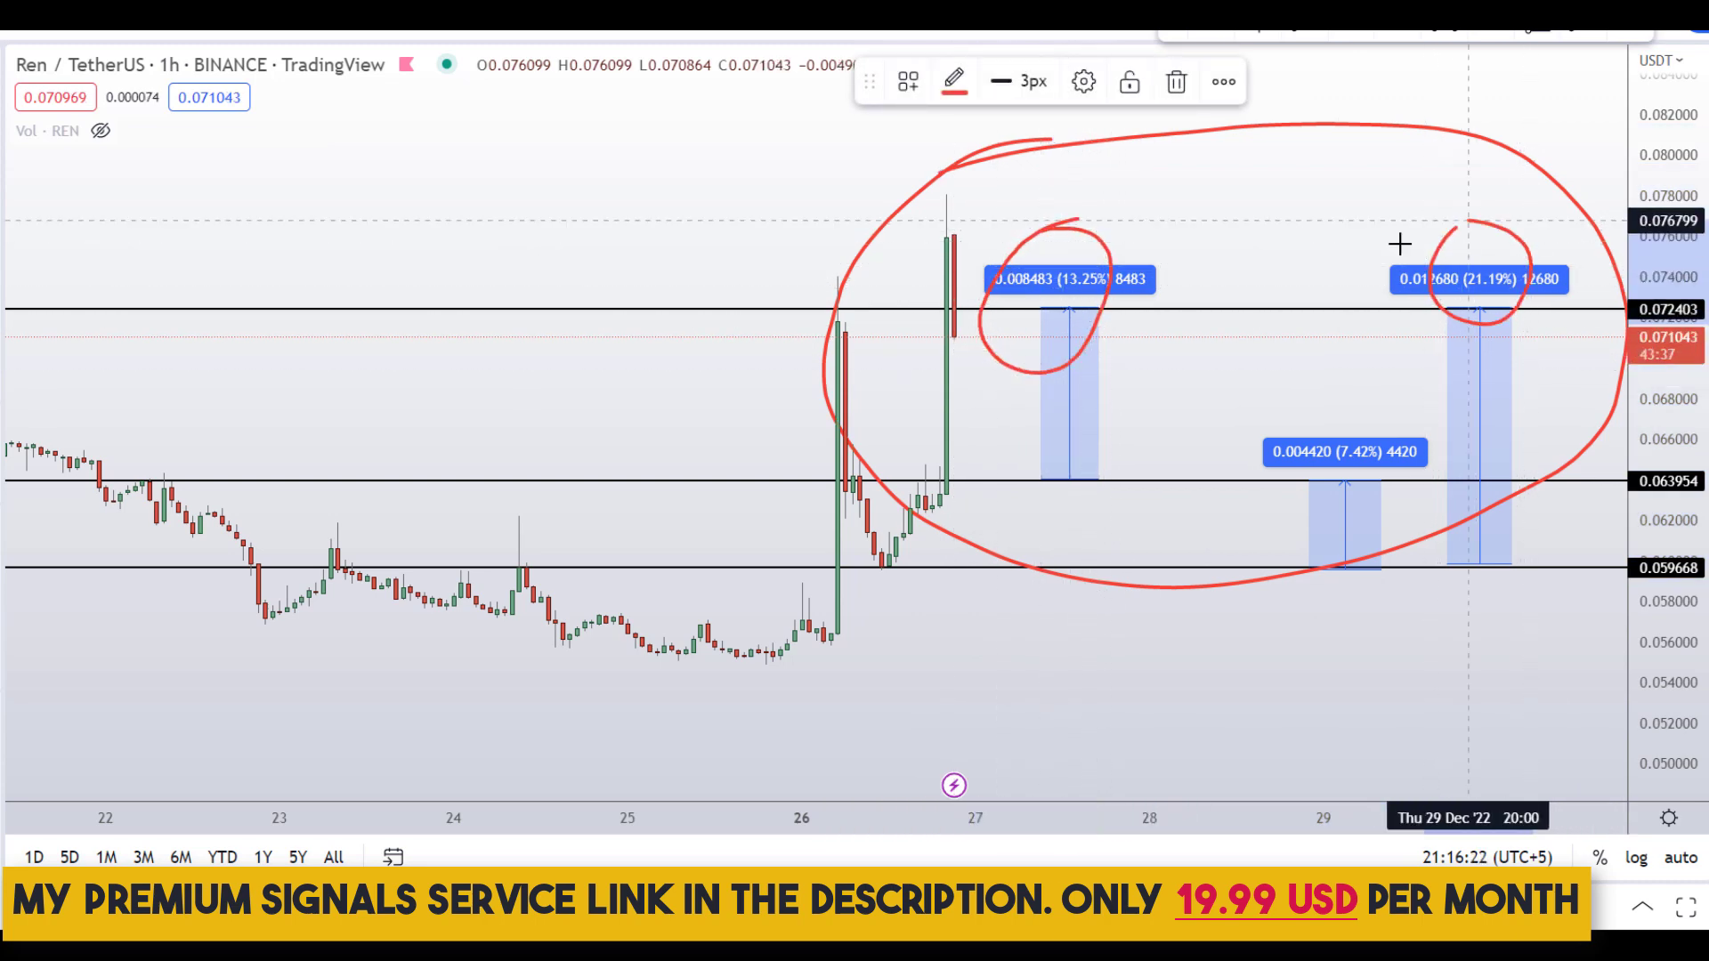
drag(1327, 397, 1301, 485)
drag(1412, 478, 1295, 407)
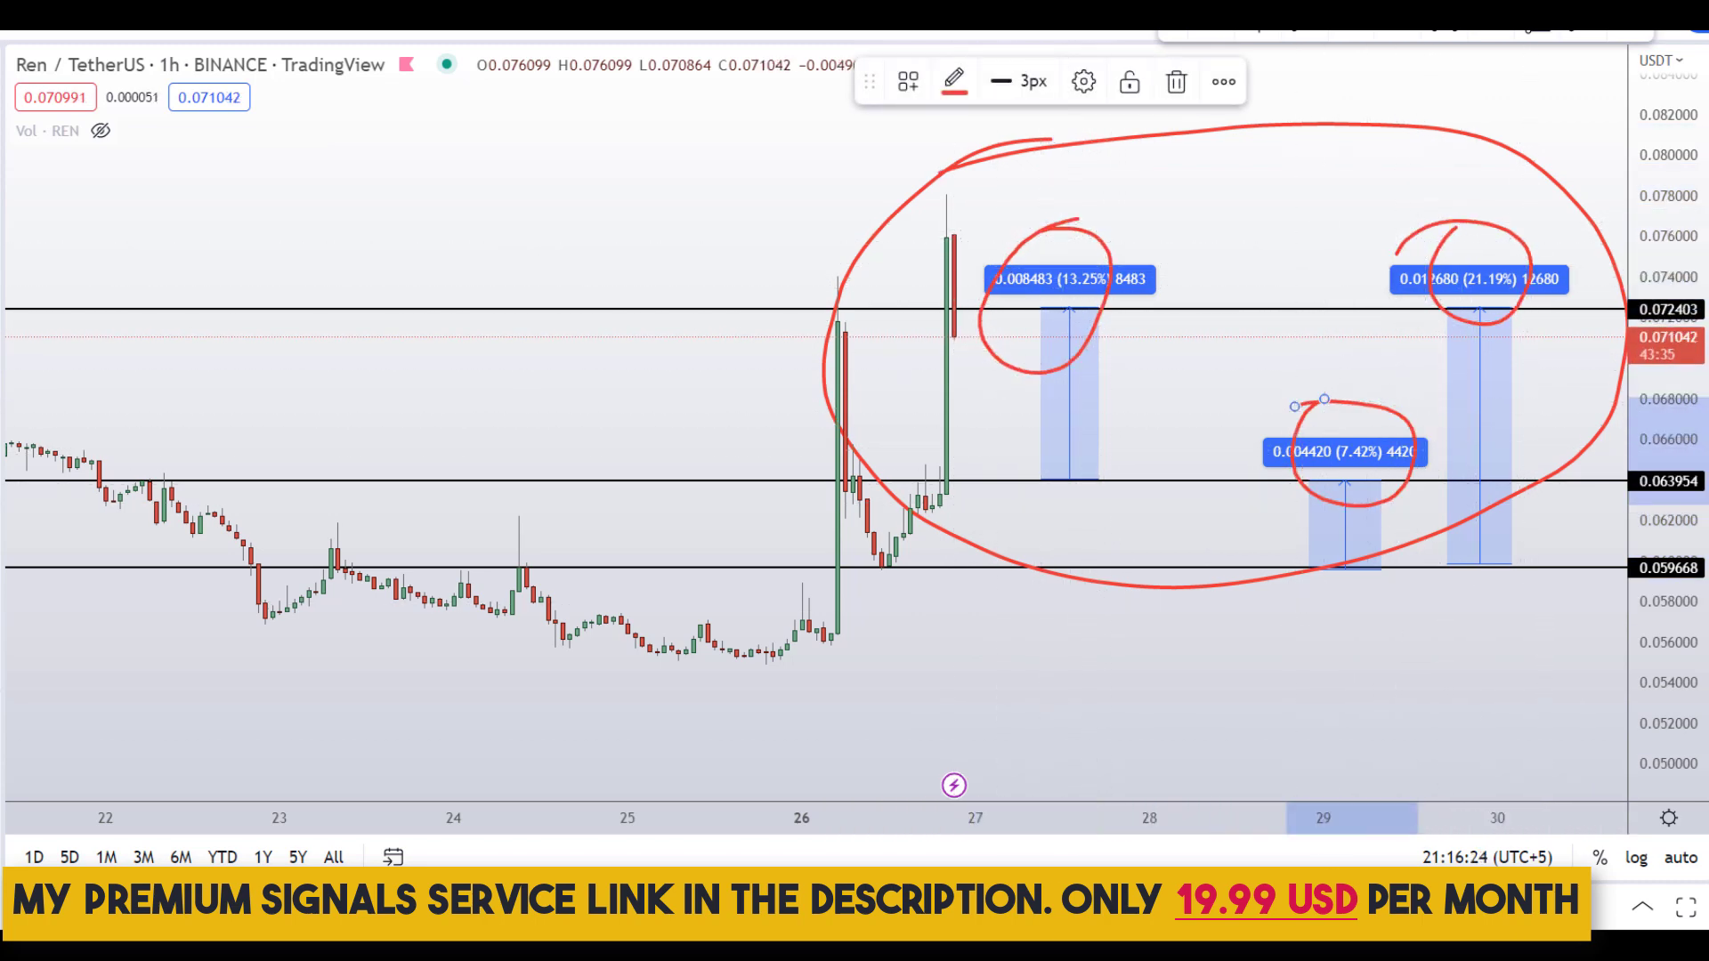